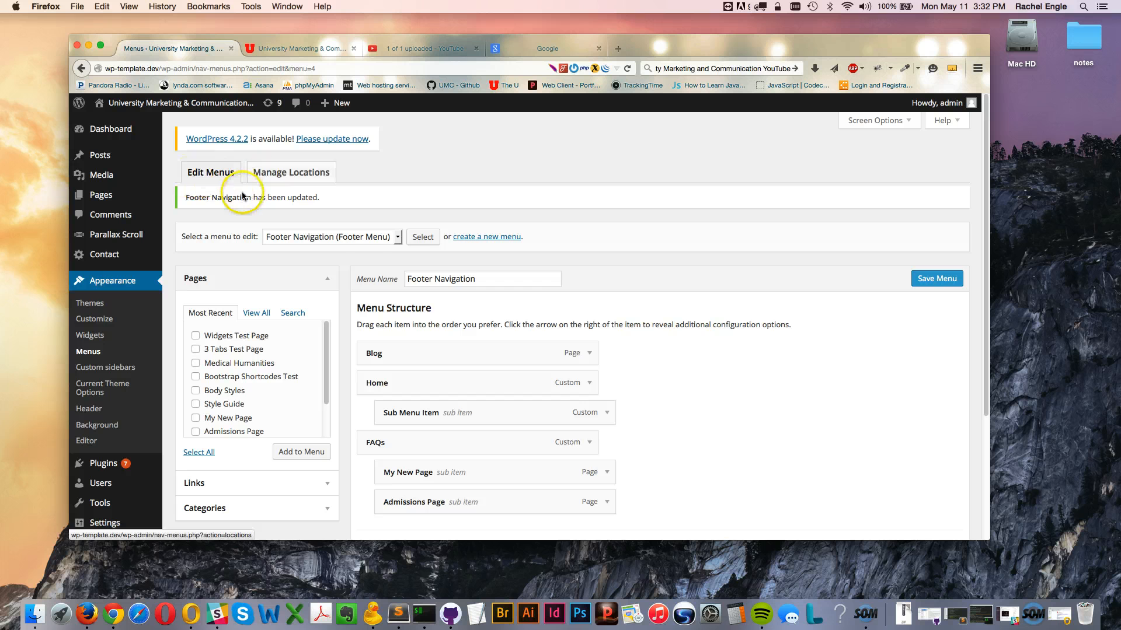
Load the Primary Menu for editing in place of the Footer Navigation menu.
{"action": "left_click", "coordinate": [395, 237]}
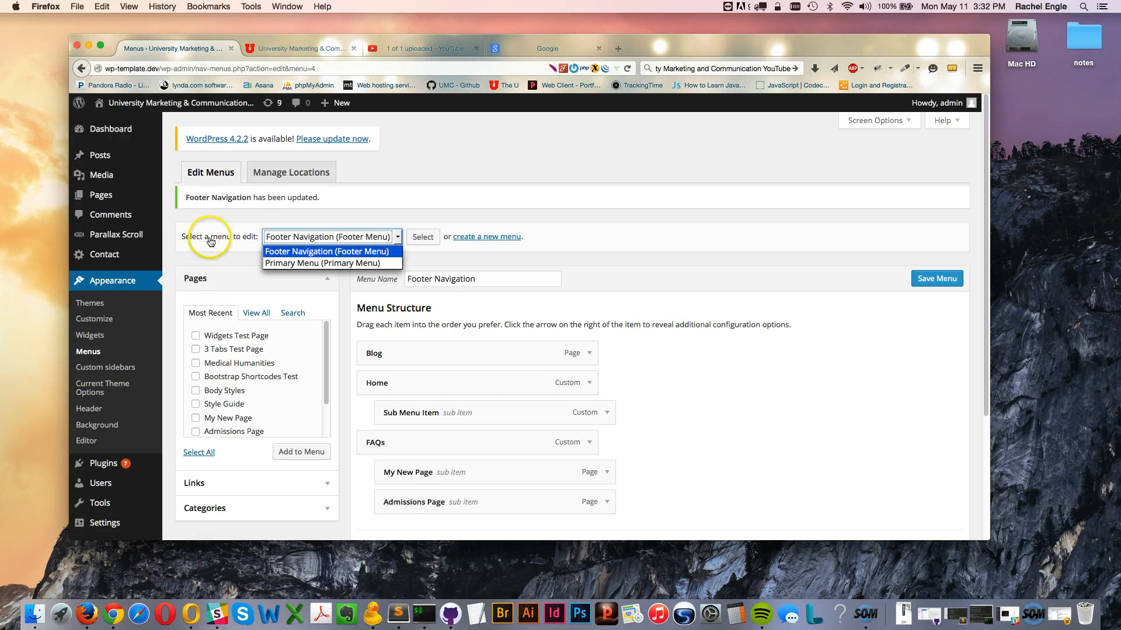
{"action": "left_click", "coordinate": [325, 263]}
{"action": "left_click", "coordinate": [418, 238]}
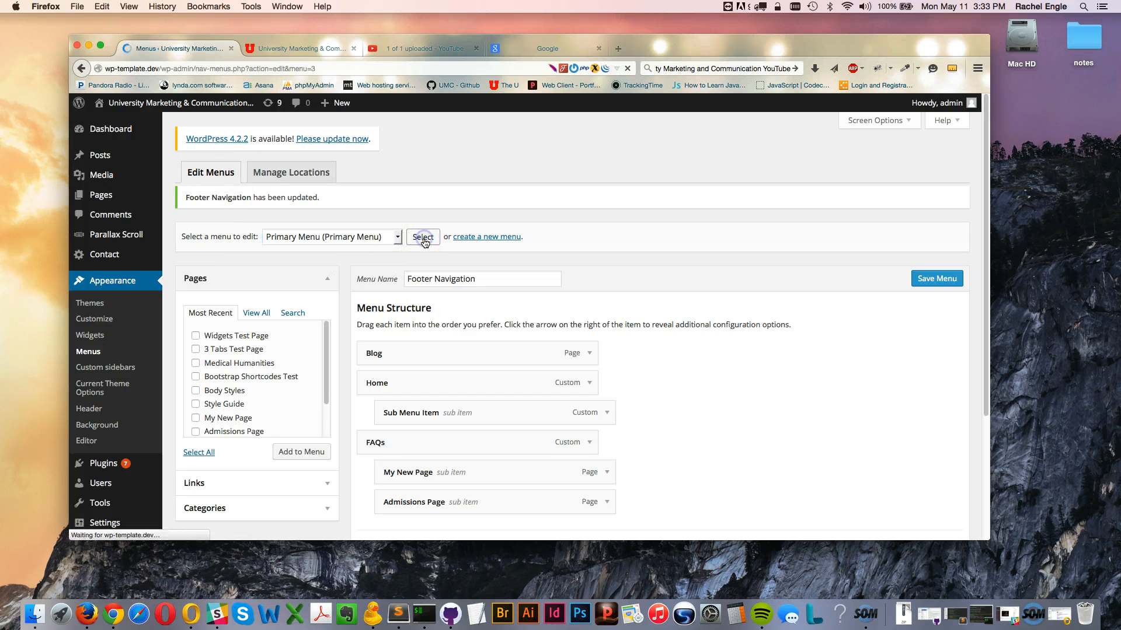
{"action": "scroll", "coordinate": [599, 398], "scroll_direction": "down", "scroll_amount": 5}
{"action": "scroll", "coordinate": [597, 399], "scroll_direction": "down", "scroll_amount": 2}
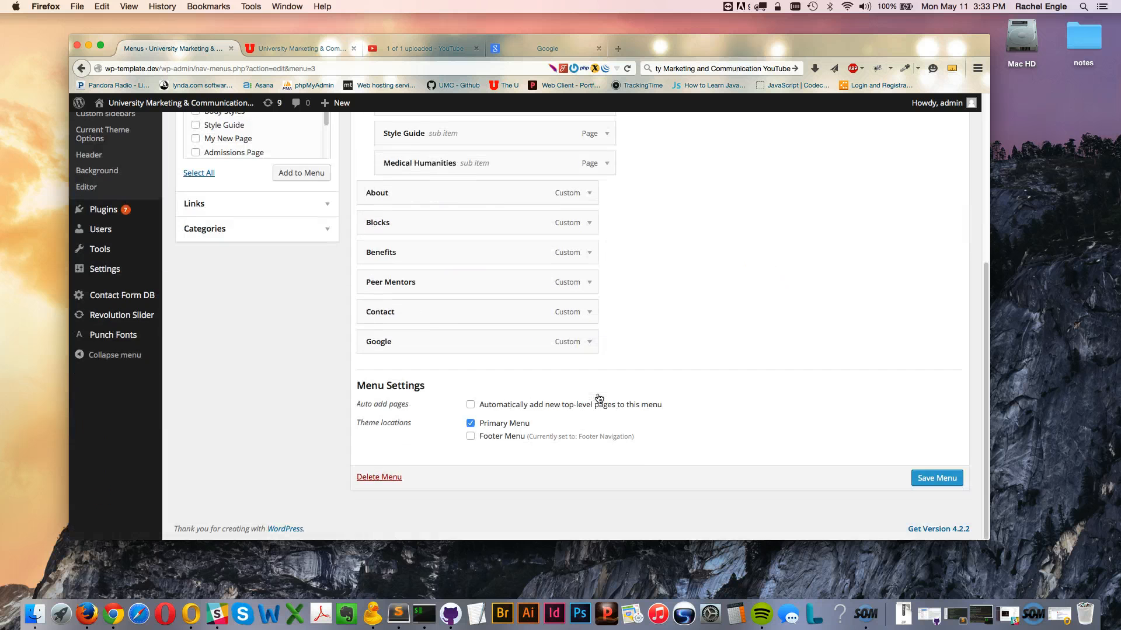
Remove the Google custom link from the end of the Primary Menu structure.
{"action": "scroll", "coordinate": [602, 373], "scroll_direction": "up", "scroll_amount": 5}
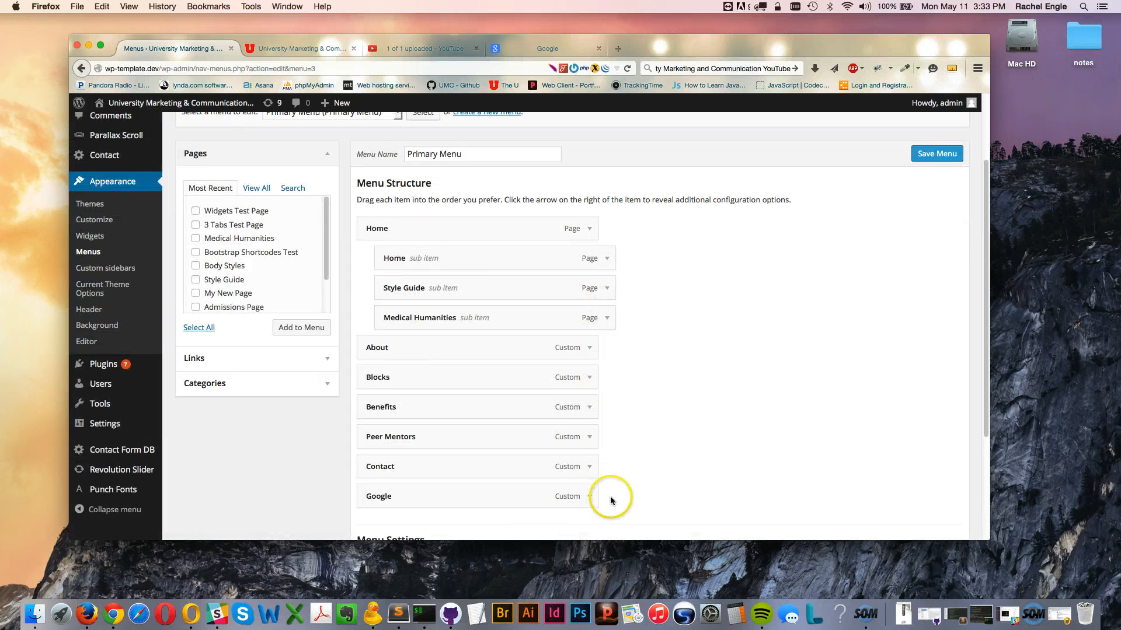
{"action": "scroll", "coordinate": [627, 464], "scroll_direction": "down", "scroll_amount": 3}
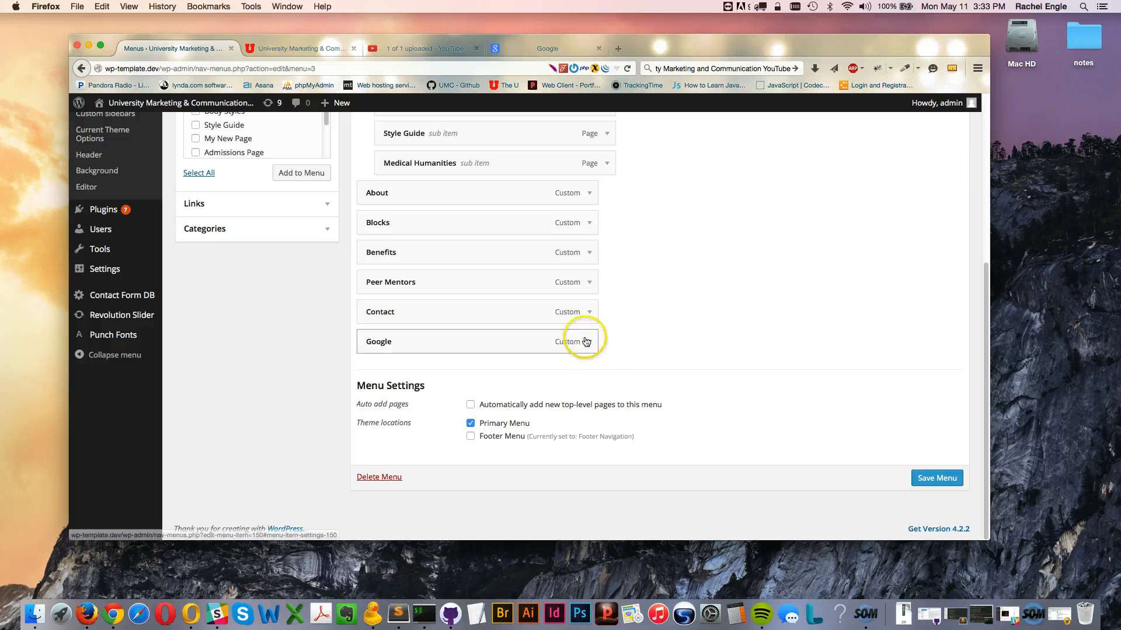
{"action": "left_click", "coordinate": [589, 342]}
{"action": "left_click", "coordinate": [376, 463]}
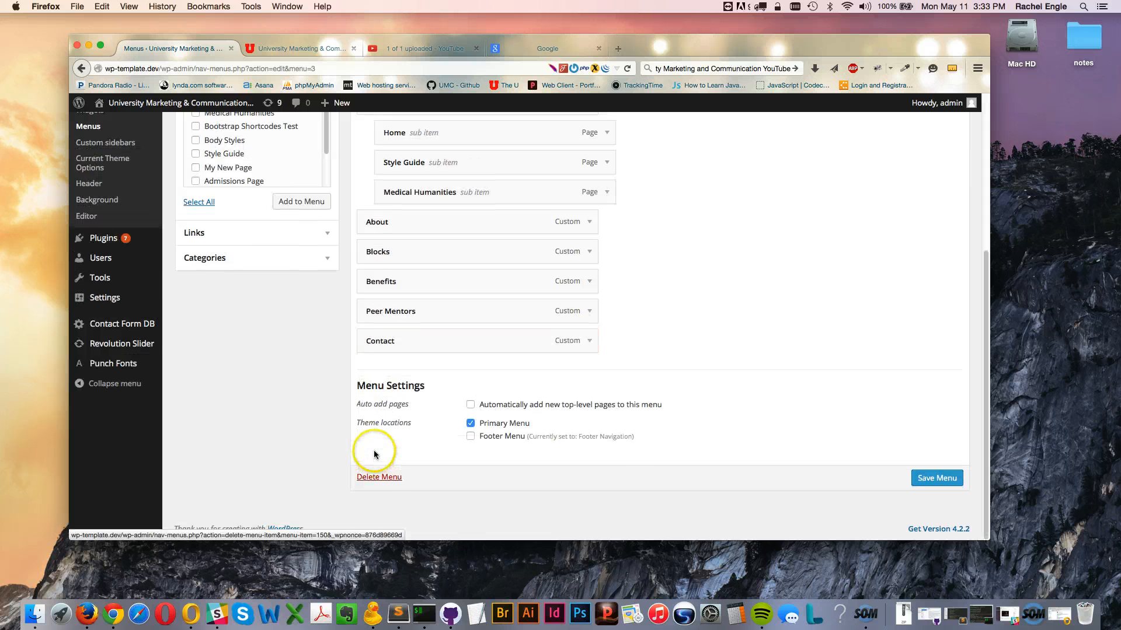
Remove the Home sub item nested under the top-level Home item in the menu structure.
{"action": "scroll", "coordinate": [628, 361], "scroll_direction": "up", "scroll_amount": 5}
{"action": "scroll", "coordinate": [632, 363], "scroll_direction": "down", "scroll_amount": 2}
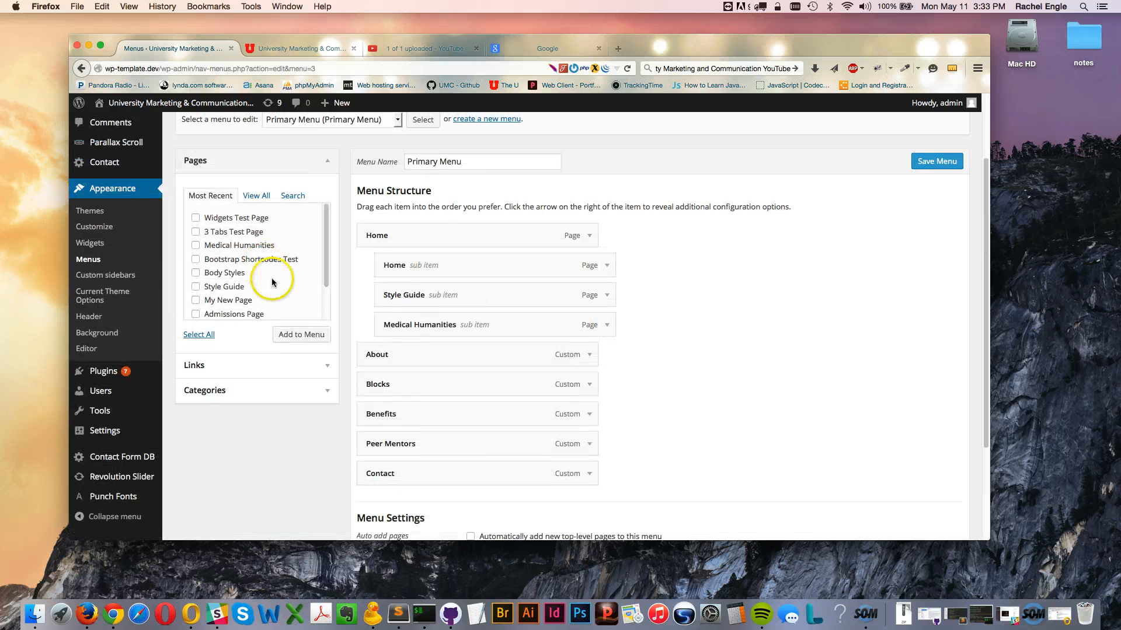
{"action": "left_click", "coordinate": [607, 267]}
{"action": "left_click", "coordinate": [395, 371]}
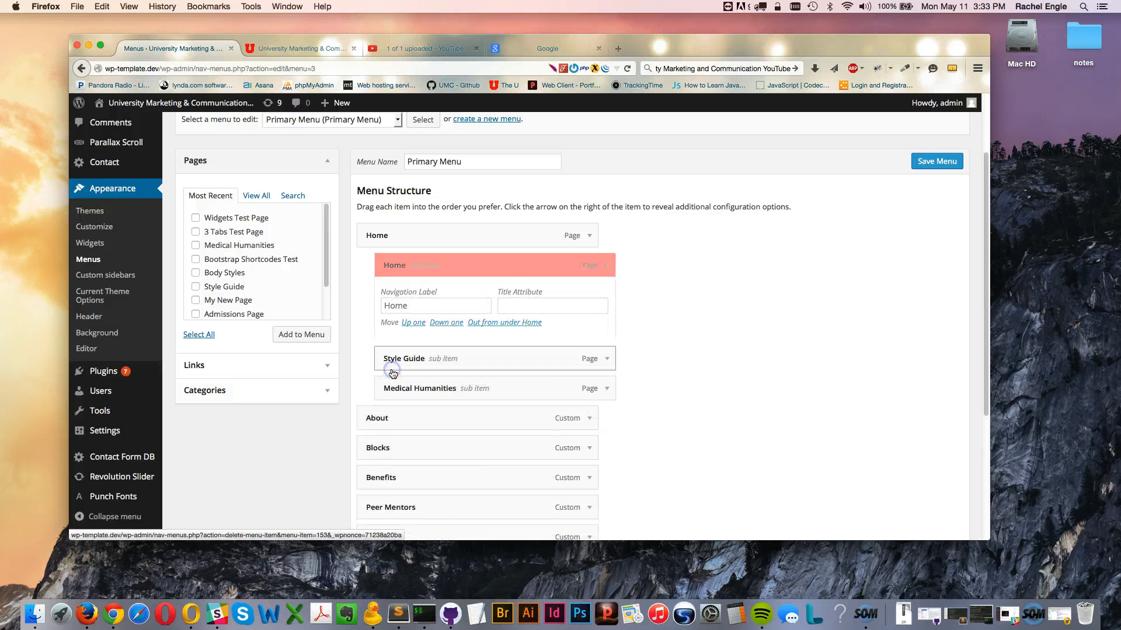
{"action": "scroll", "coordinate": [700, 365], "scroll_direction": "up", "scroll_amount": 2}
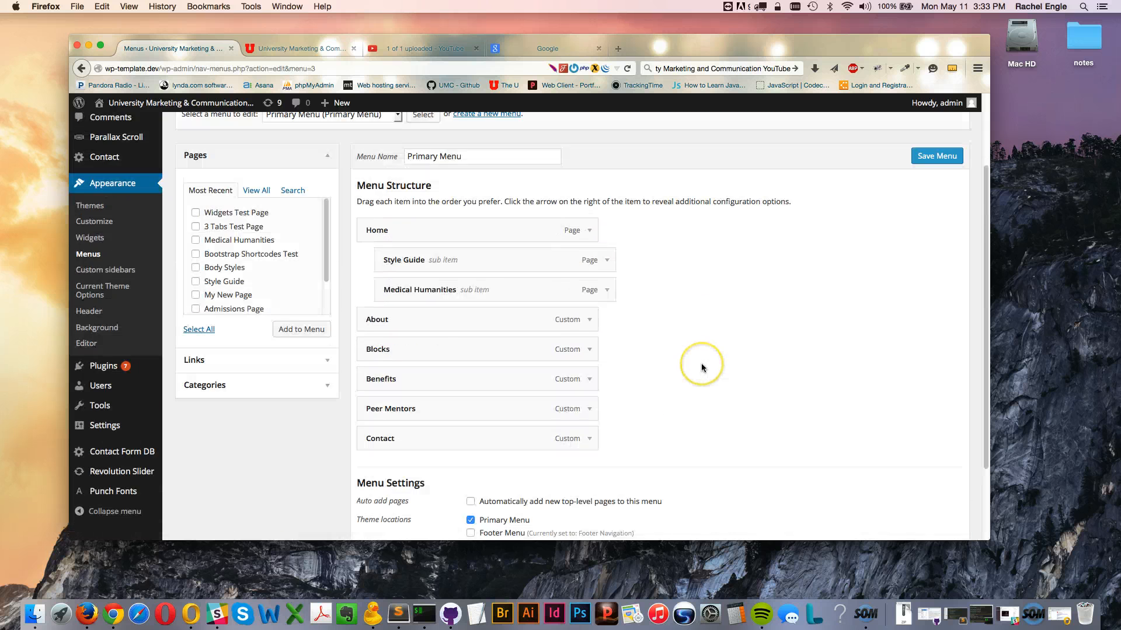
Add the Blog page from the full list of pages to the Primary Menu and save the menu.
{"action": "scroll", "coordinate": [701, 365], "scroll_direction": "down", "scroll_amount": 5}
{"action": "scroll", "coordinate": [698, 362], "scroll_direction": "up", "scroll_amount": 5}
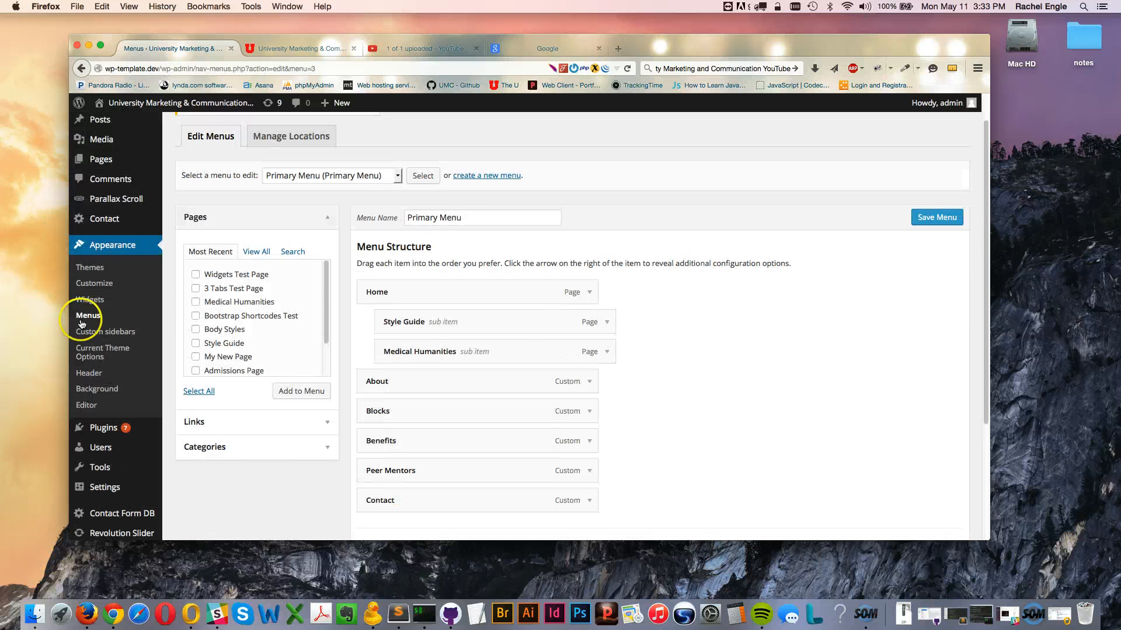
{"action": "left_click", "coordinate": [256, 252]}
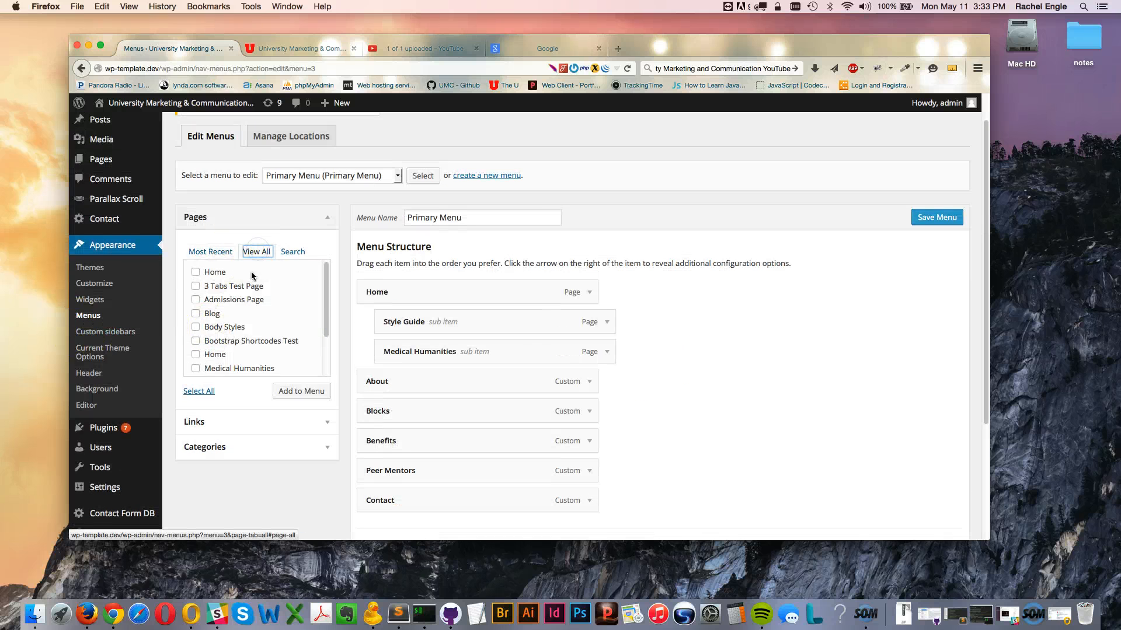
{"action": "scroll", "coordinate": [251, 276], "scroll_direction": "down", "scroll_amount": 6}
{"action": "scroll", "coordinate": [196, 195], "scroll_direction": "up", "scroll_amount": 3}
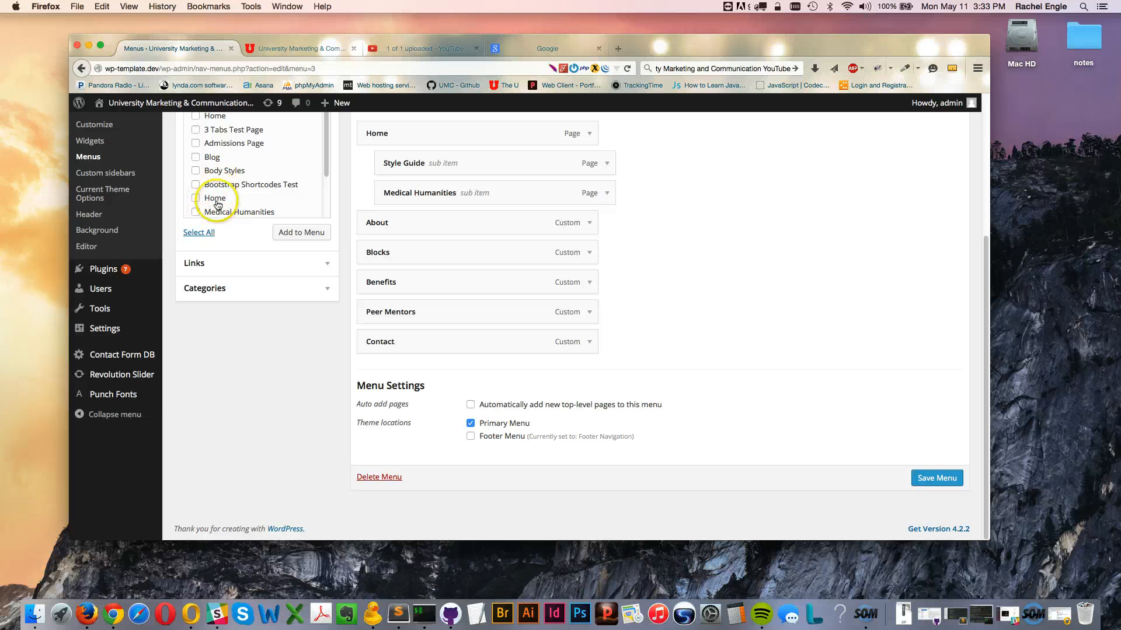
{"action": "scroll", "coordinate": [217, 203], "scroll_direction": "up", "scroll_amount": 3}
{"action": "left_click", "coordinate": [209, 243]}
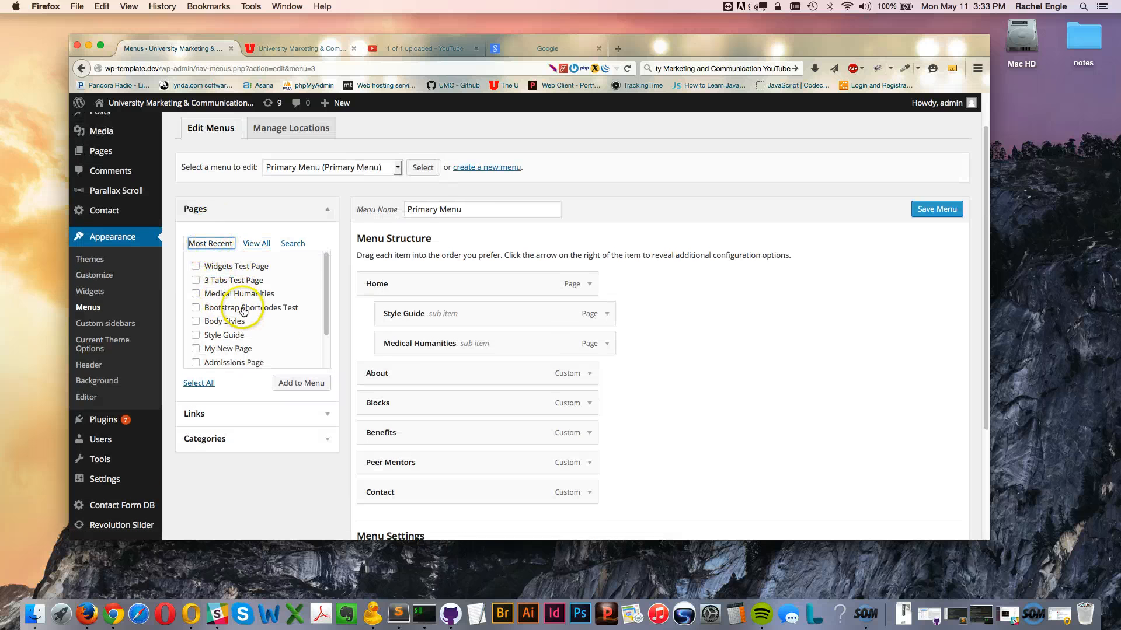
{"action": "scroll", "coordinate": [244, 311], "scroll_direction": "down", "scroll_amount": 2}
{"action": "left_click", "coordinate": [256, 244]}
{"action": "scroll", "coordinate": [230, 292], "scroll_direction": "down", "scroll_amount": 3}
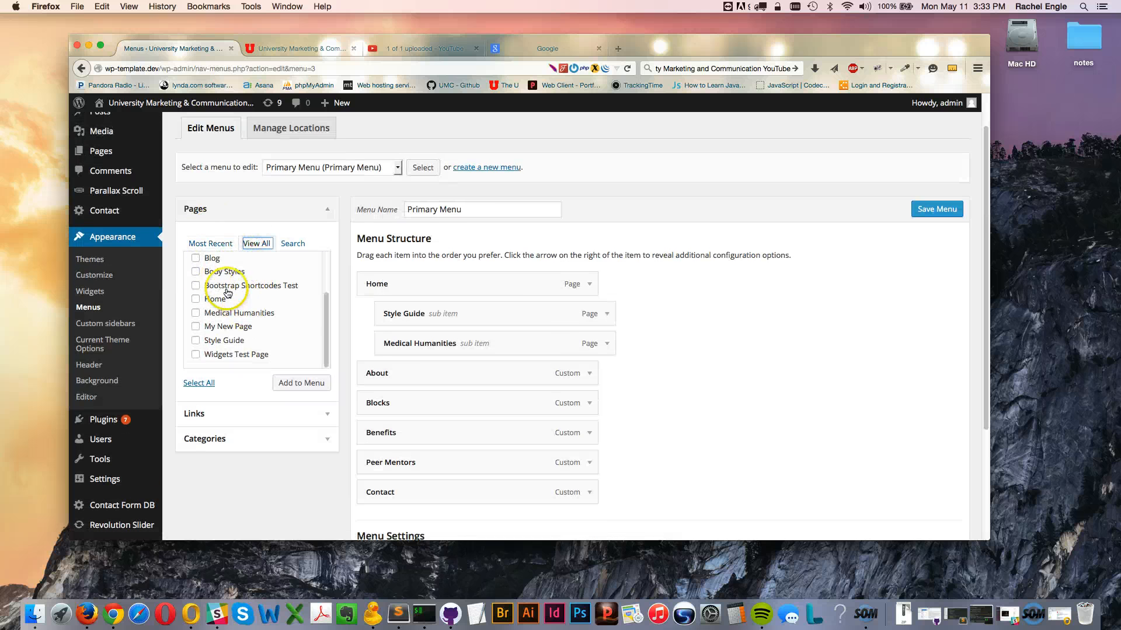
{"action": "left_click", "coordinate": [196, 258]}
{"action": "left_click", "coordinate": [301, 383]}
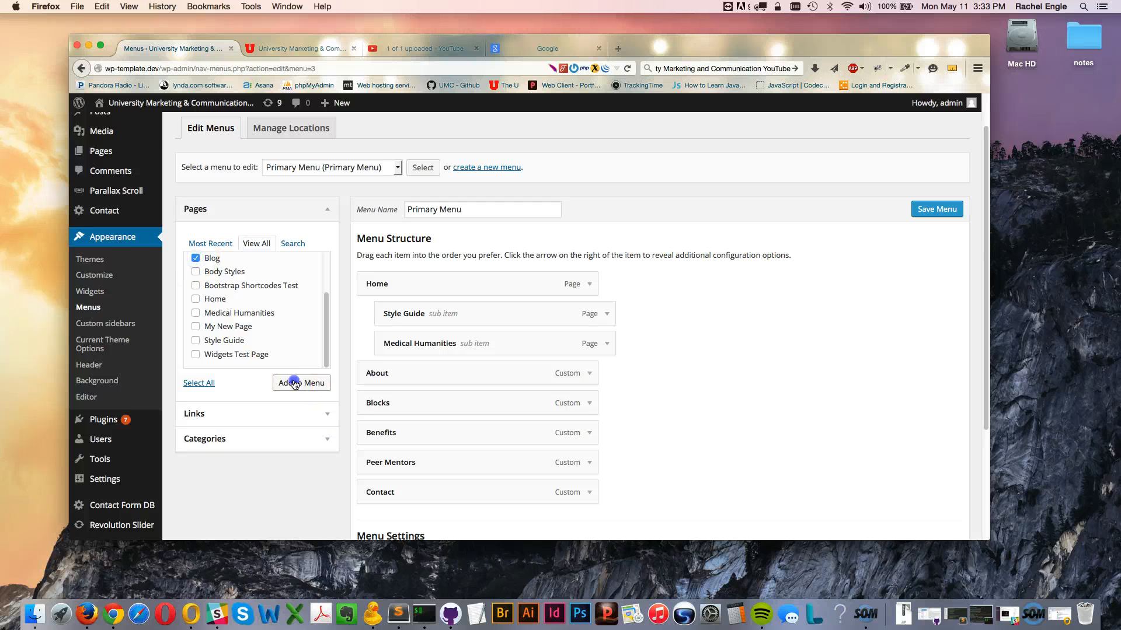
{"action": "scroll", "coordinate": [482, 402], "scroll_direction": "down", "scroll_amount": 3}
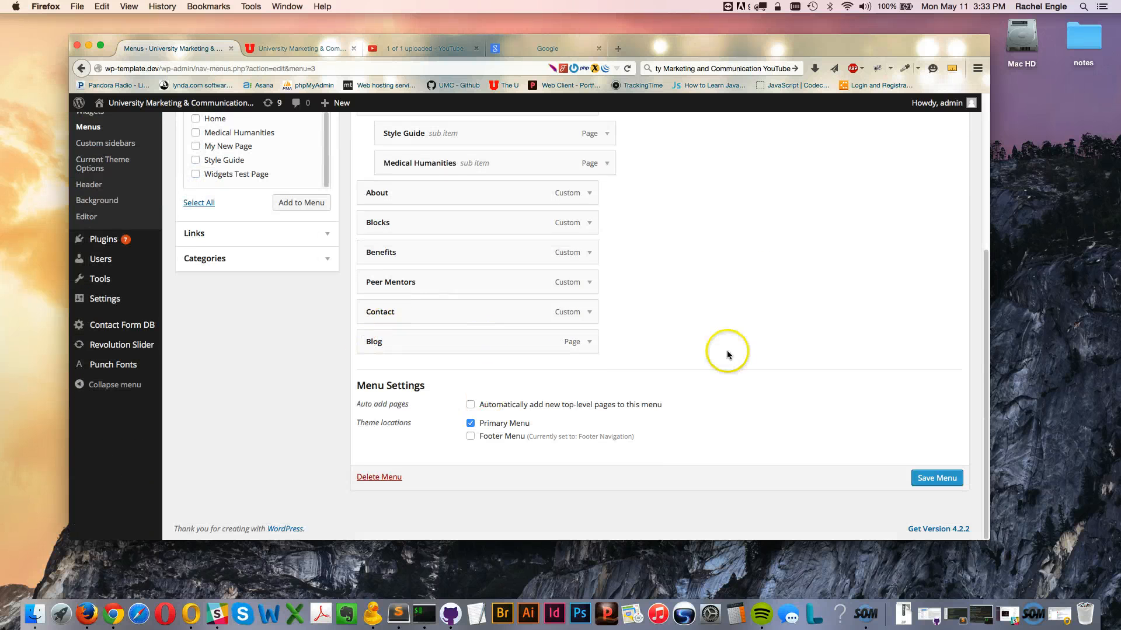
{"action": "scroll", "coordinate": [811, 297], "scroll_direction": "up", "scroll_amount": 5}
{"action": "left_click", "coordinate": [915, 250]}
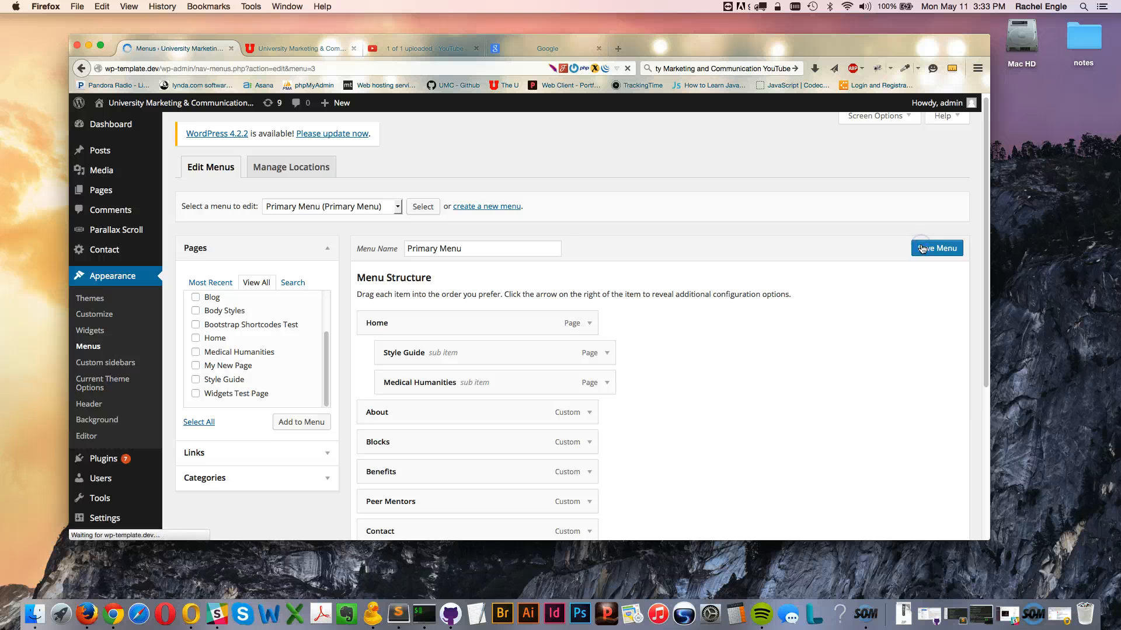
Reload the live site's front page and open the Blog page from its navigation.
{"action": "left_click", "coordinate": [321, 51]}
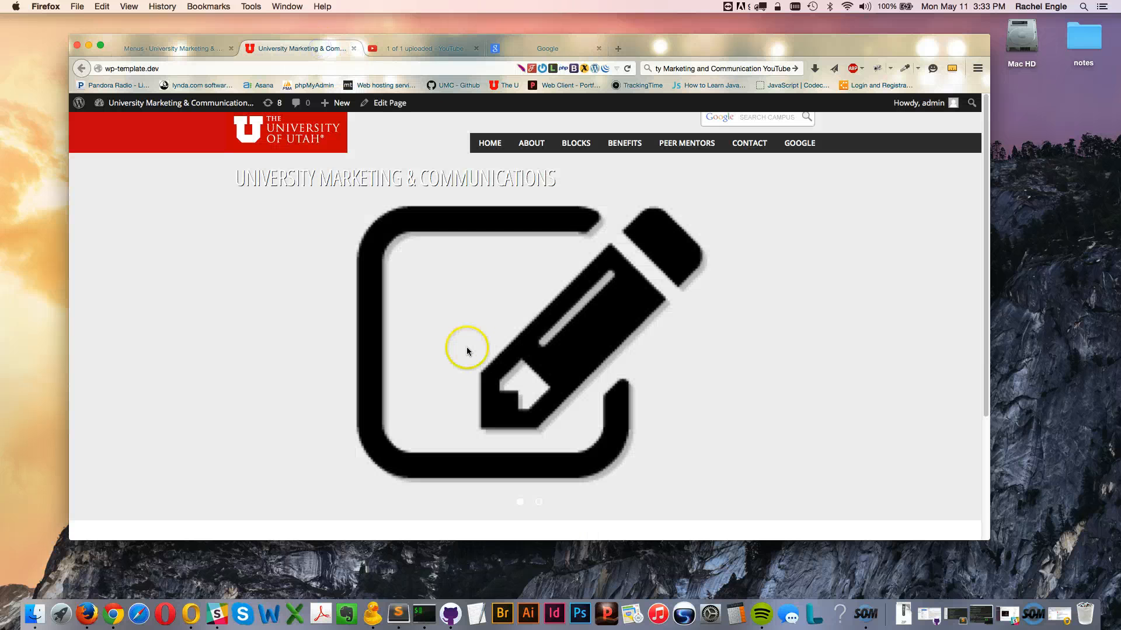
{"action": "key", "text": "super+r"}
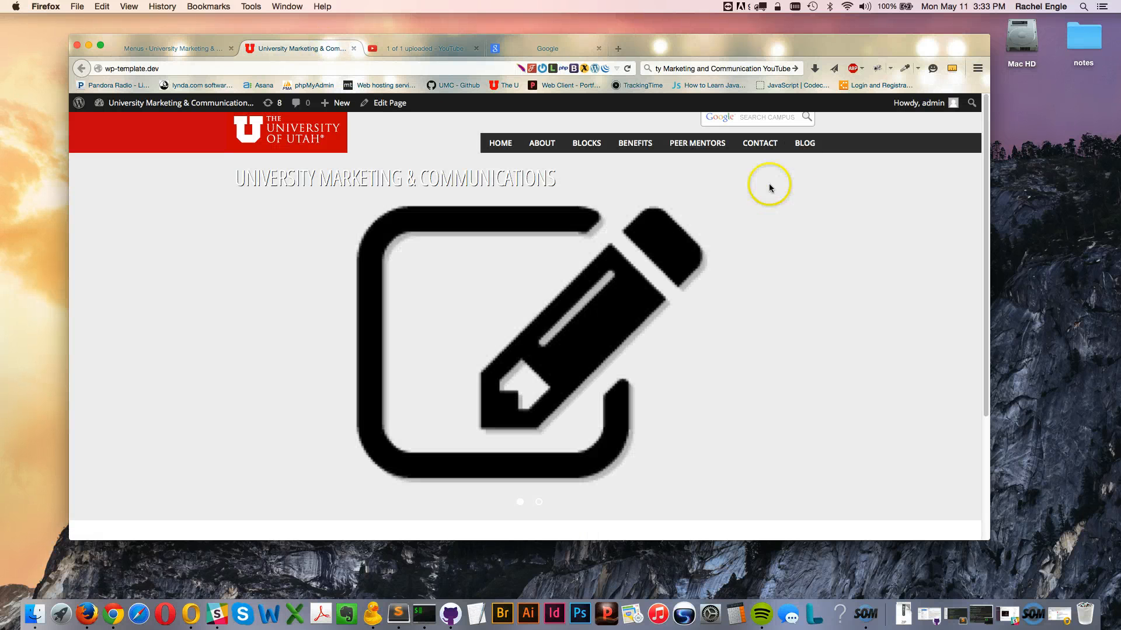
{"action": "left_click", "coordinate": [809, 150]}
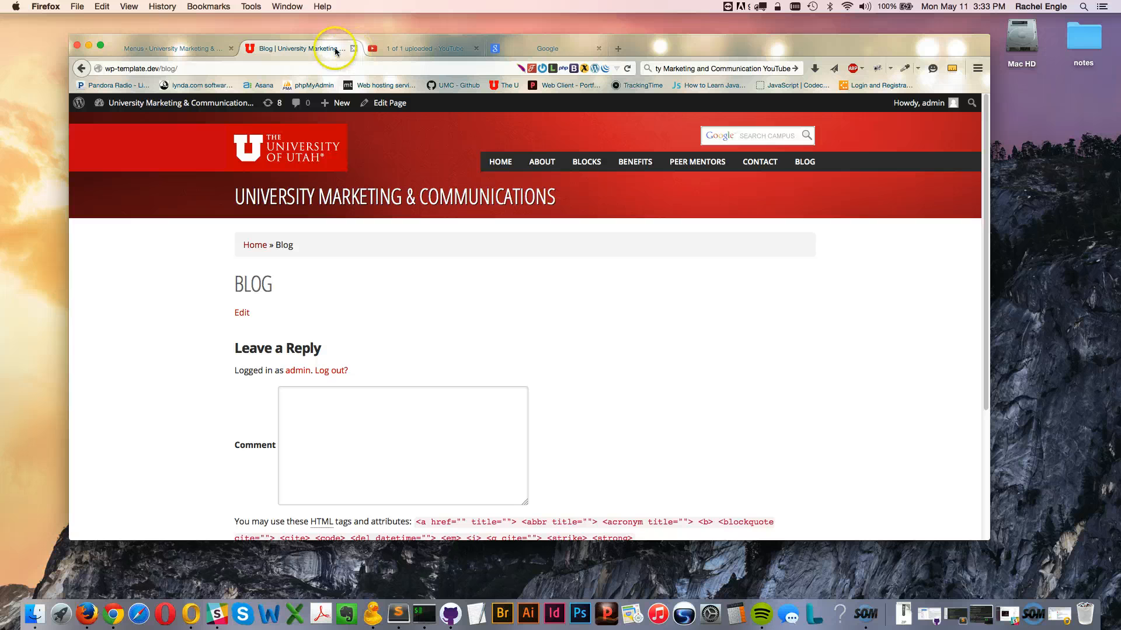
Back in the menu editor, add My New Page to the Primary Menu and nest it under Home, just below Medical Humanities.
{"action": "left_click", "coordinate": [173, 48]}
{"action": "scroll", "coordinate": [337, 335], "scroll_direction": "down", "scroll_amount": 5}
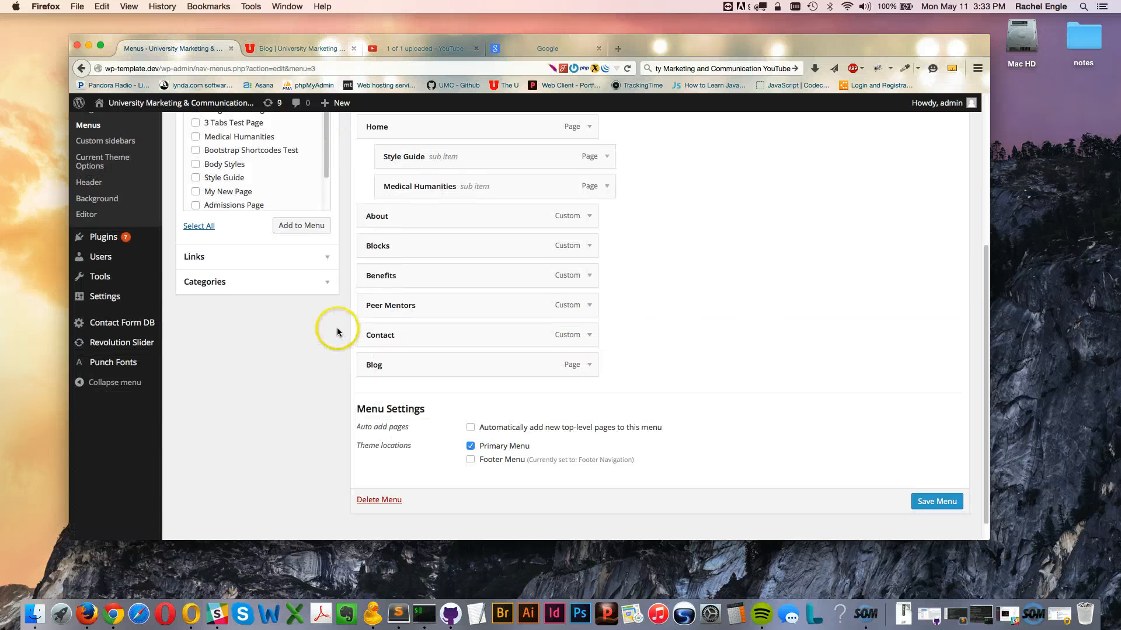
{"action": "scroll", "coordinate": [336, 331], "scroll_direction": "up", "scroll_amount": 1}
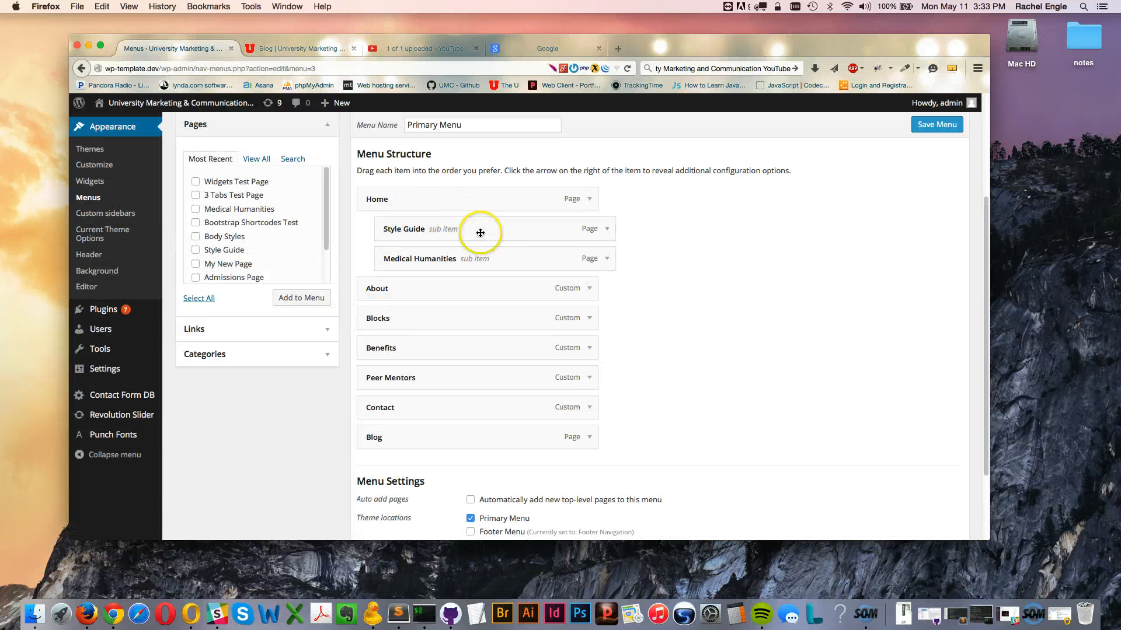
{"action": "scroll", "coordinate": [219, 254], "scroll_direction": "up", "scroll_amount": 1}
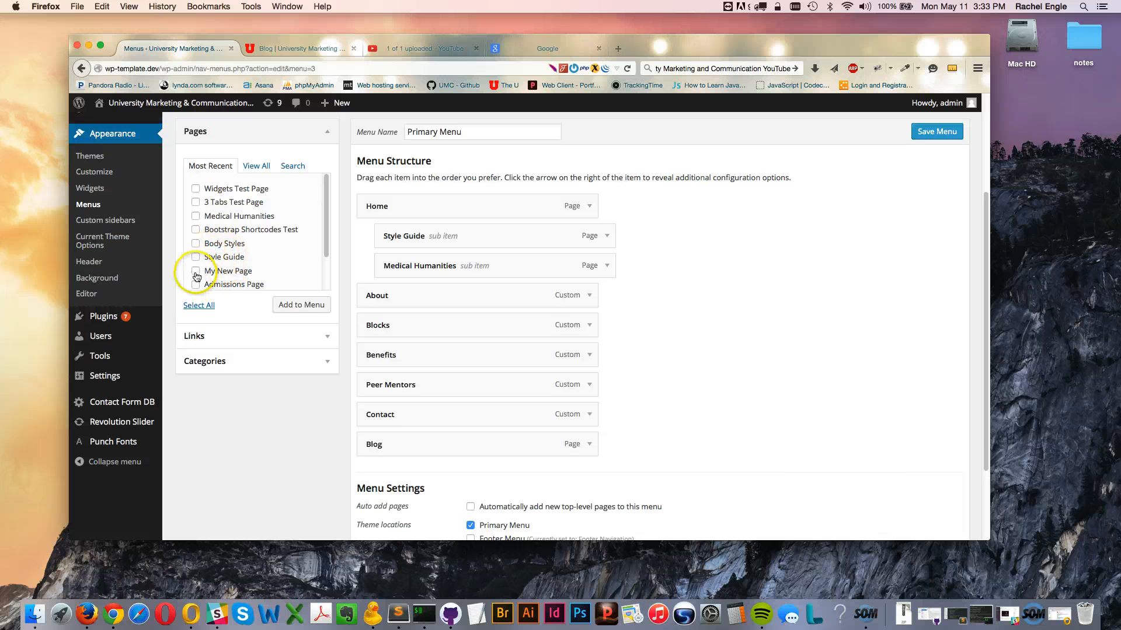
{"action": "left_click", "coordinate": [301, 305]}
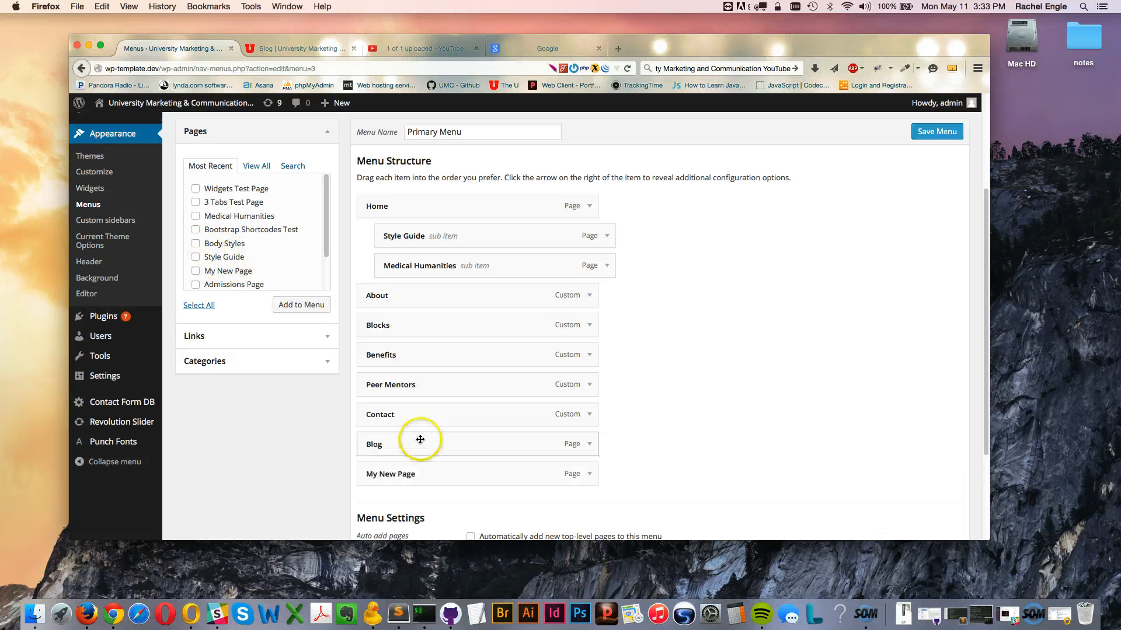
{"action": "left_click_drag", "start_coordinate": [419, 479], "coordinate": [406, 307]}
{"action": "left_click", "coordinate": [230, 337]}
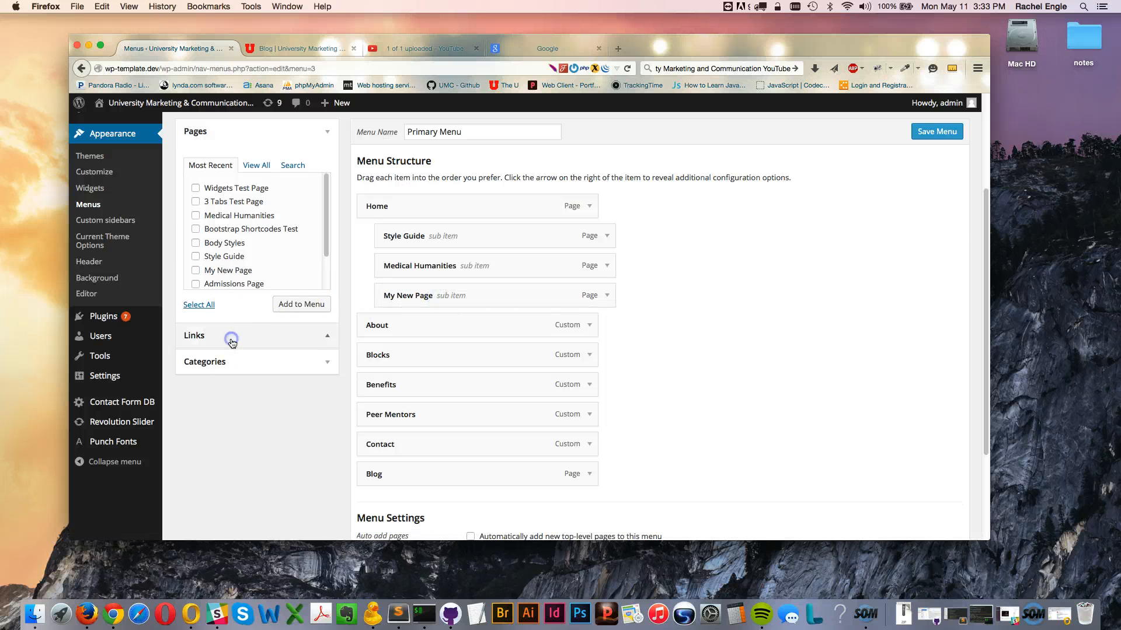
{"action": "scroll", "coordinate": [230, 344], "scroll_direction": "up", "scroll_amount": 3}
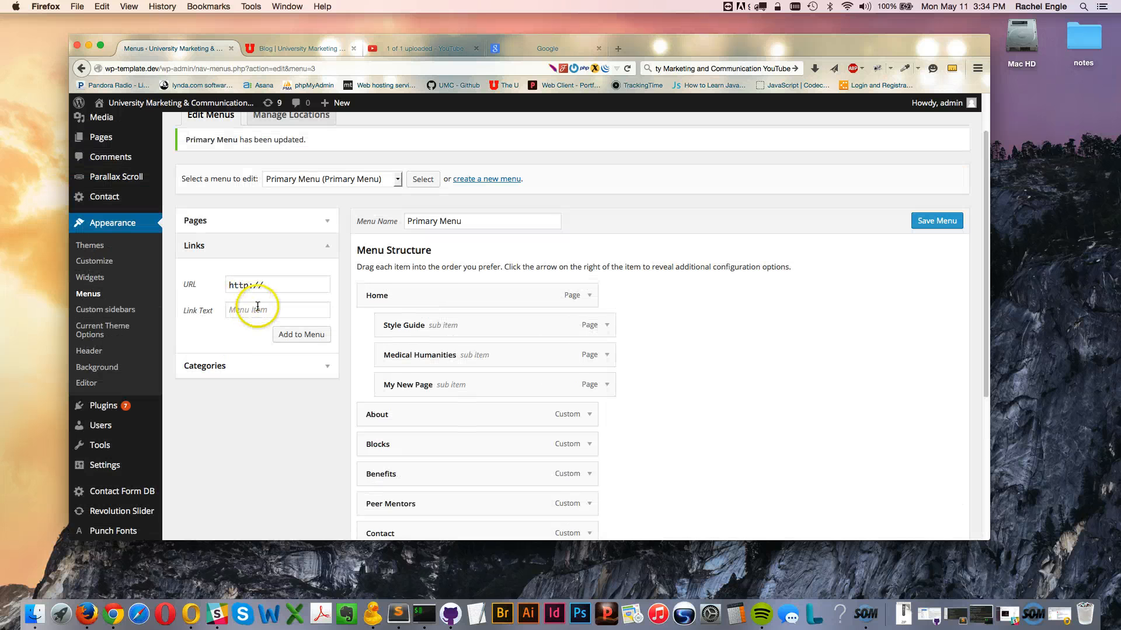
{"action": "type", "text": "Google"}
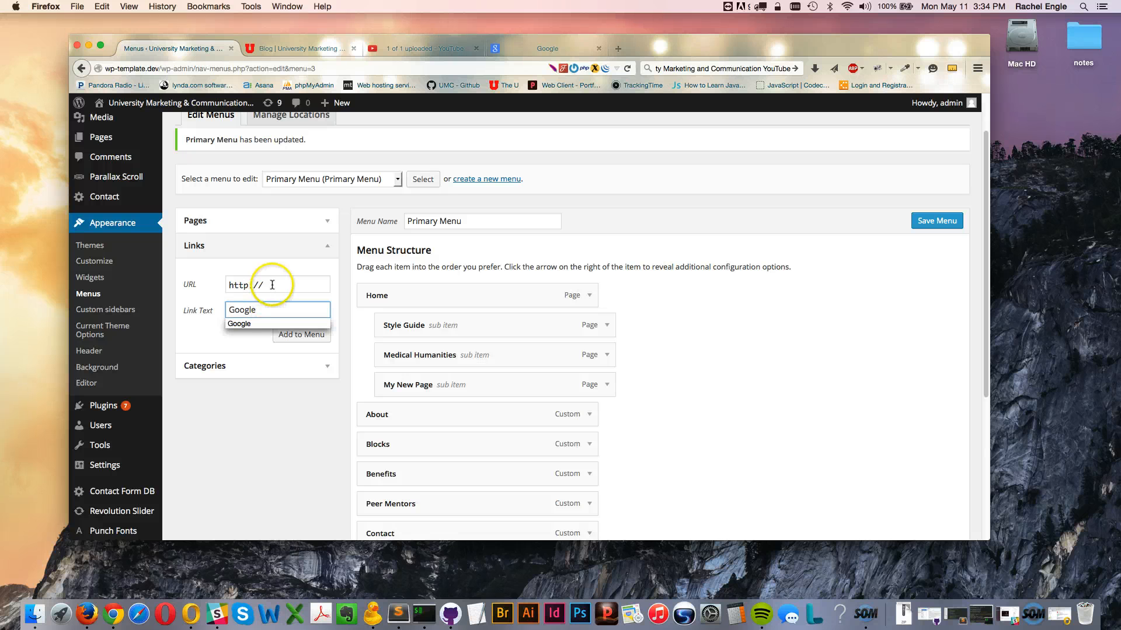
{"action": "left_click", "coordinate": [272, 285]}
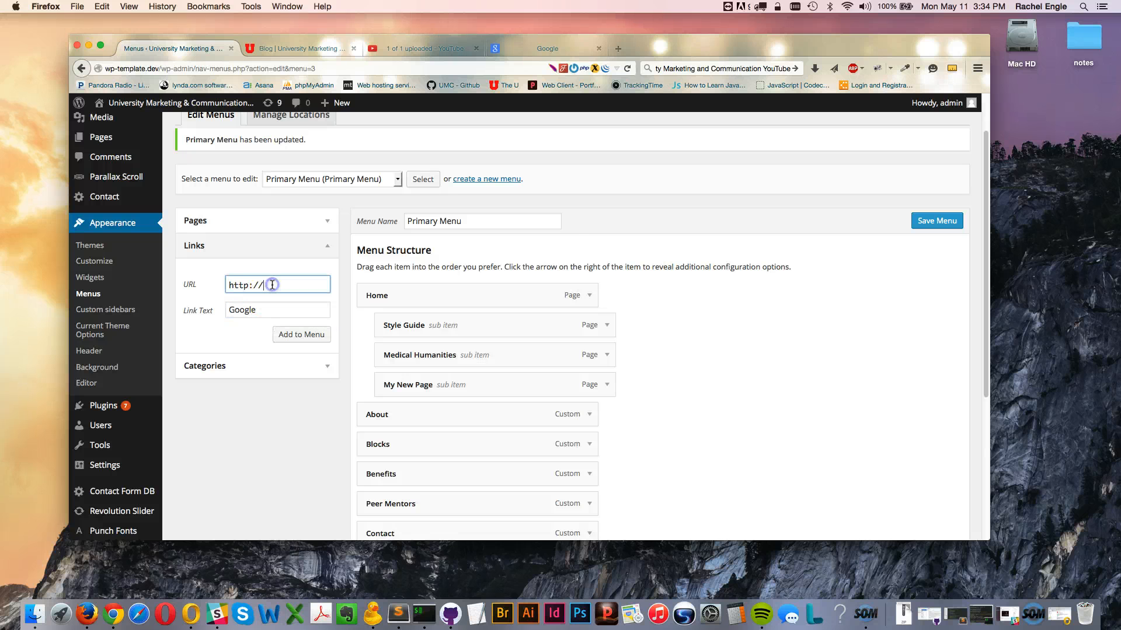
{"action": "left_click", "coordinate": [572, 42]}
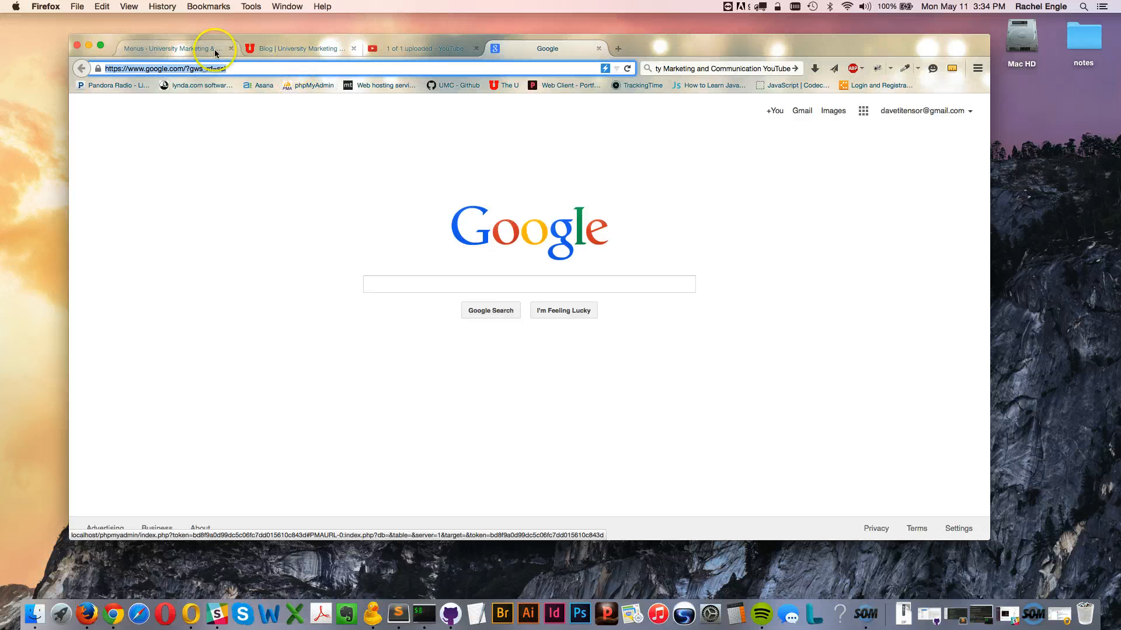
{"action": "left_click", "coordinate": [181, 46]}
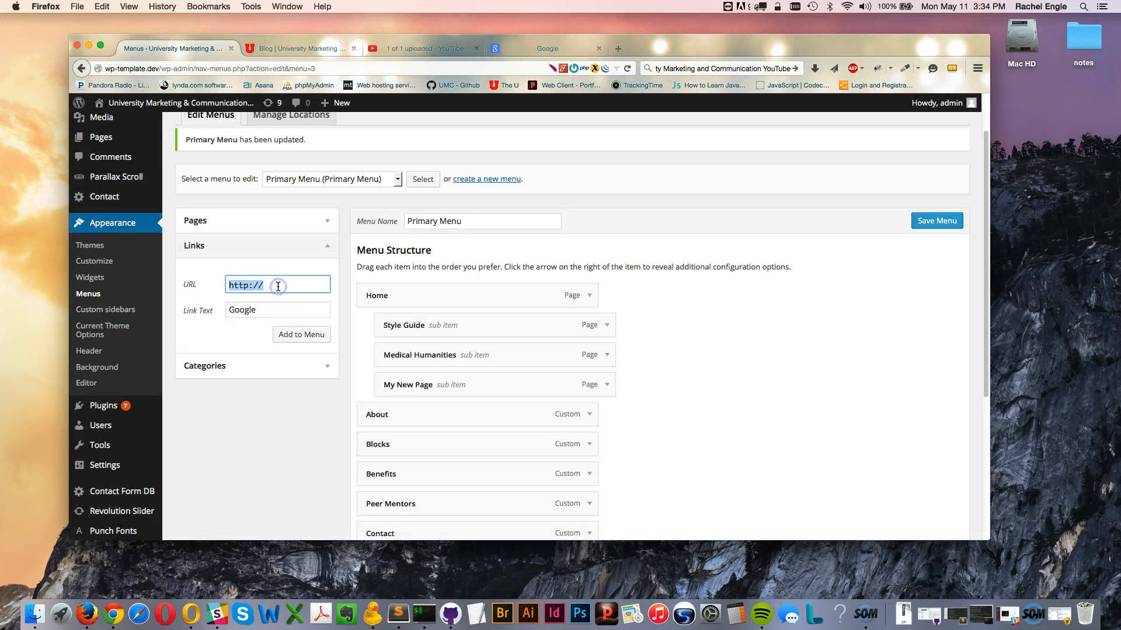
{"action": "type", "text": "https://www.google.com/?gws_rd=ssl"}
{"action": "left_click", "coordinate": [300, 335]}
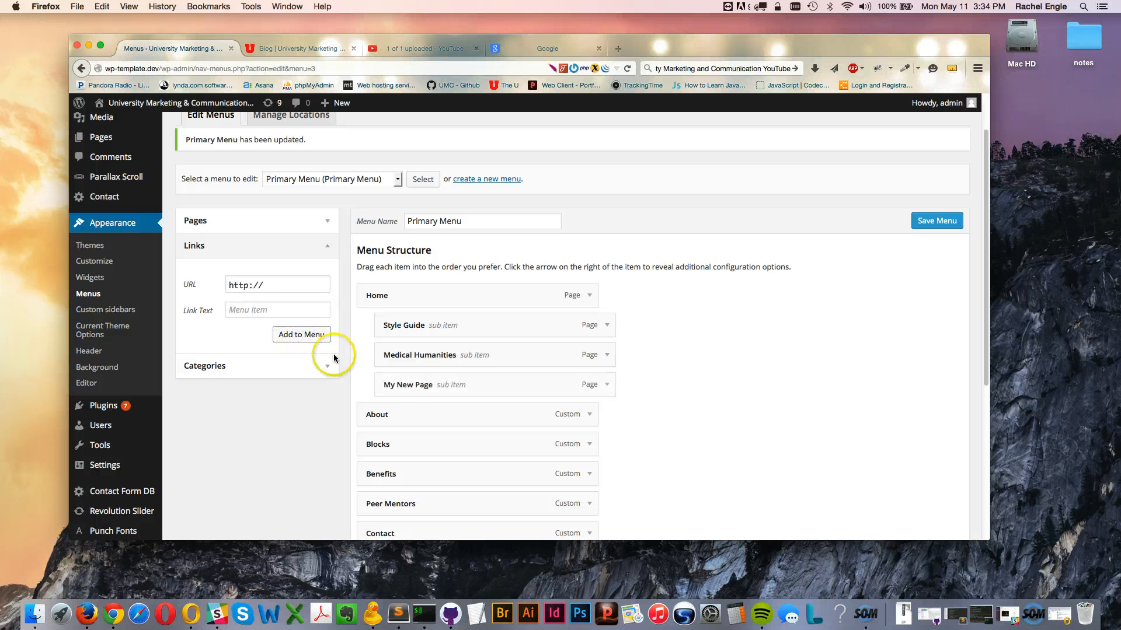
Check the position of the Google link in the menu structure and save the Primary Menu.
{"action": "scroll", "coordinate": [455, 391], "scroll_direction": "down", "scroll_amount": 5}
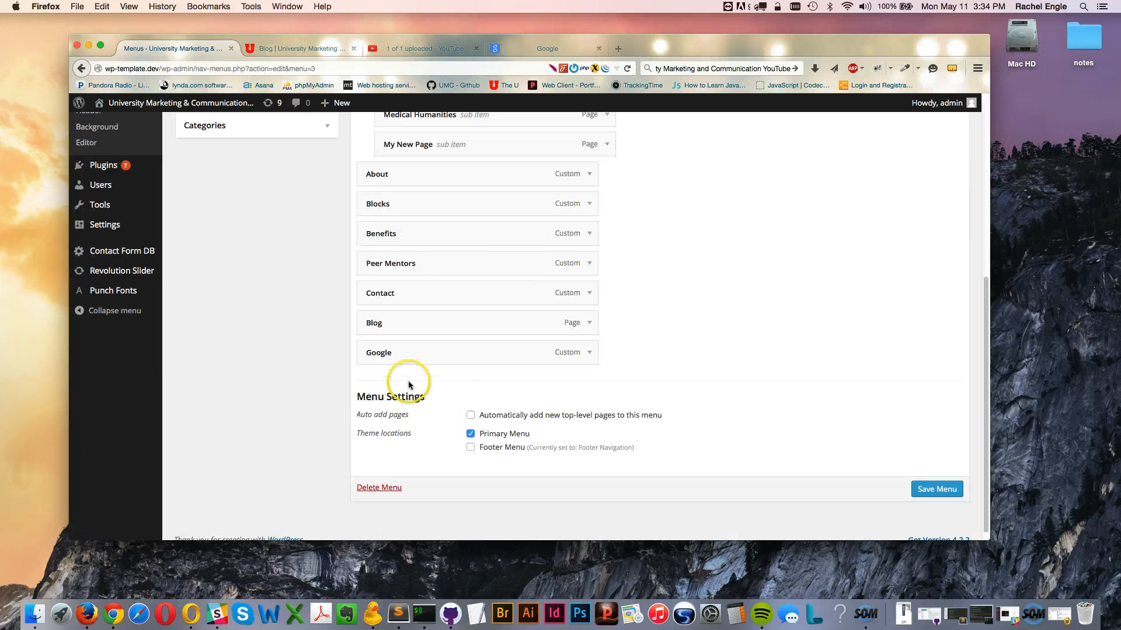
{"action": "scroll", "coordinate": [409, 385], "scroll_direction": "up", "scroll_amount": 2}
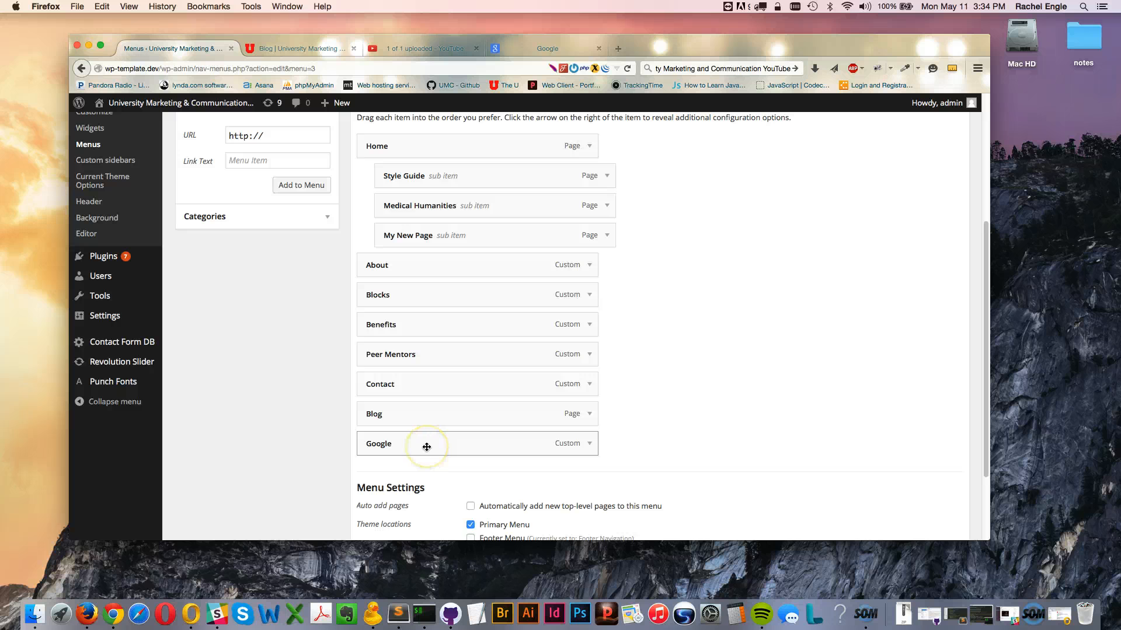
{"action": "scroll", "coordinate": [706, 422], "scroll_direction": "up", "scroll_amount": 4}
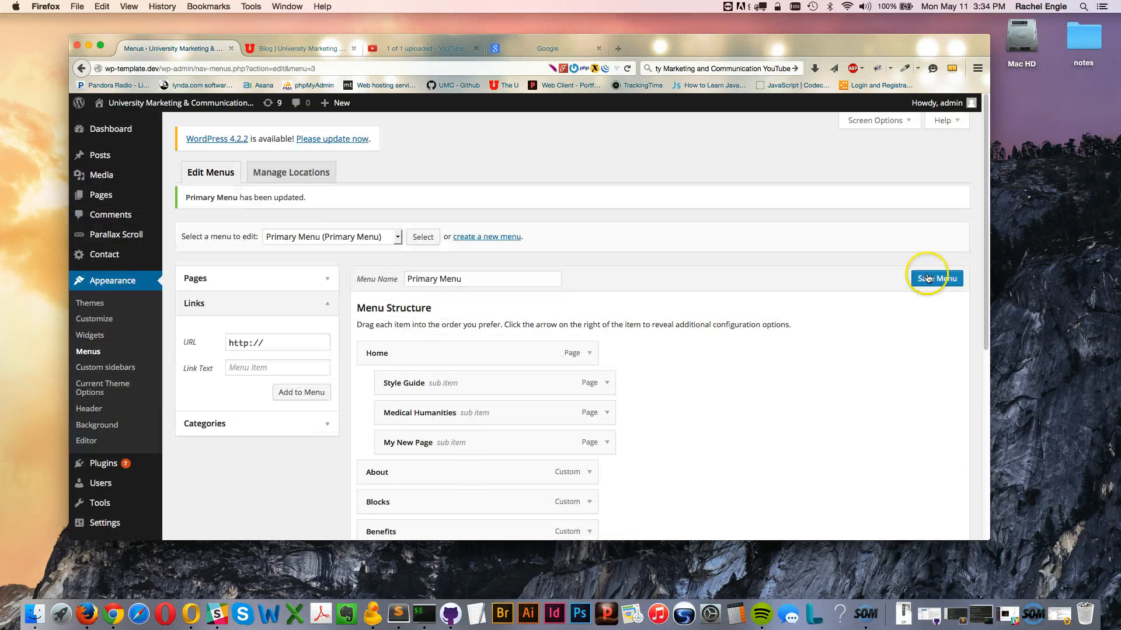
{"action": "left_click", "coordinate": [938, 278]}
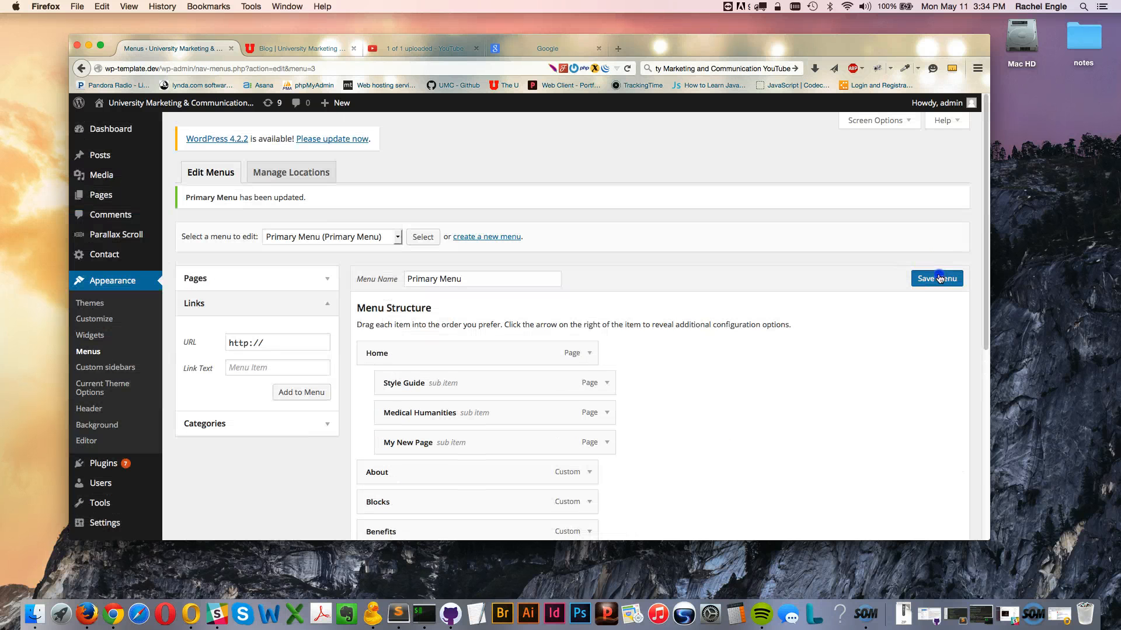
Reload the live site's Blog page, follow the Google link in its navigation, and go back to the Blog page.
{"action": "left_click", "coordinate": [306, 45]}
{"action": "key", "text": "super+r"}
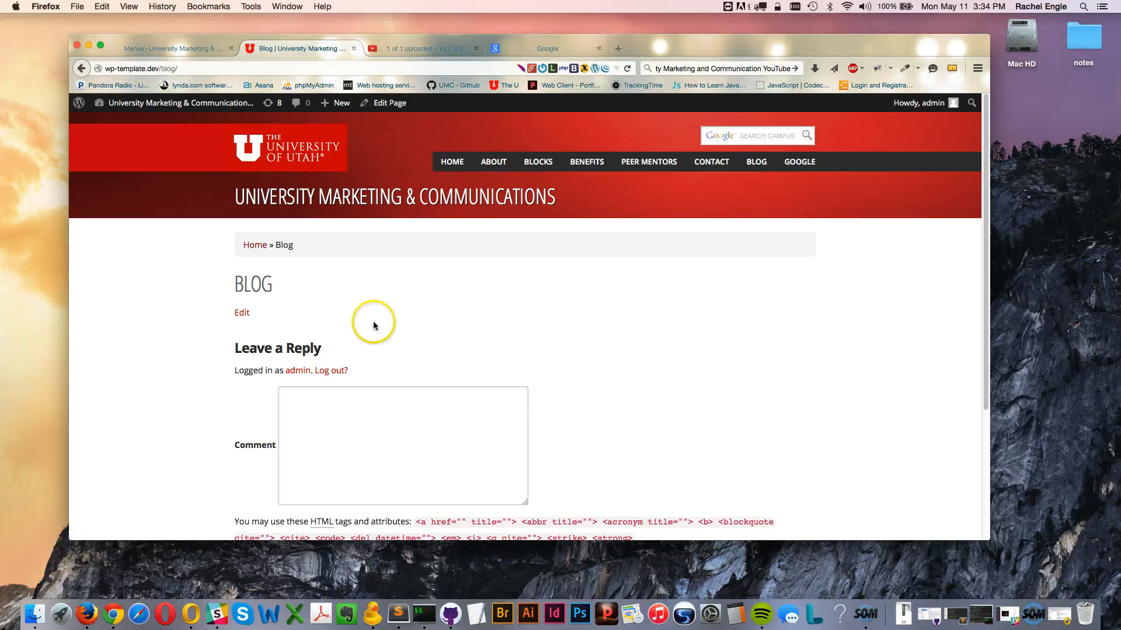
{"action": "left_click", "coordinate": [802, 160]}
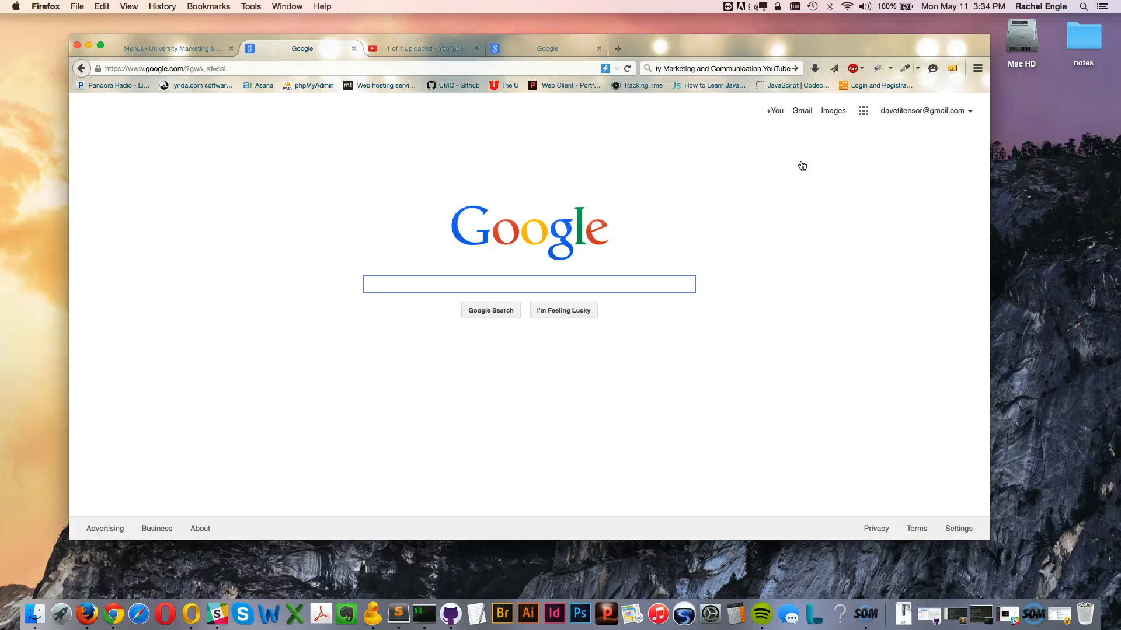
{"action": "left_click", "coordinate": [227, 187]}
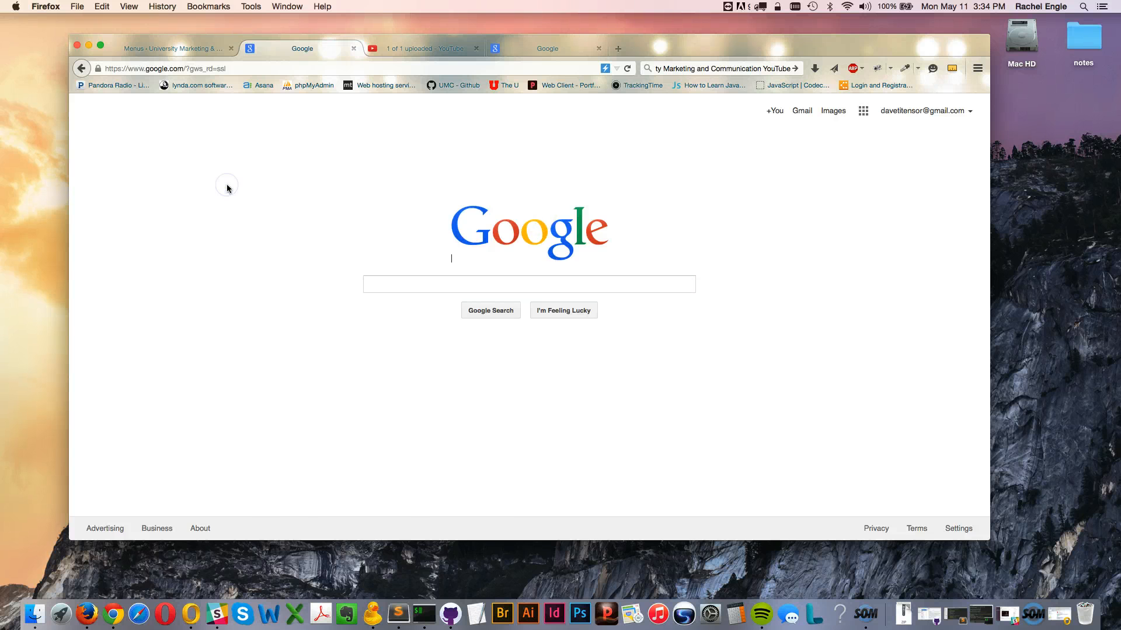
{"action": "key", "text": "super+Left"}
Review the Primary Menu's structure in the menu editor and compare it with the Home dropdown on the live site.
{"action": "left_click", "coordinate": [123, 48]}
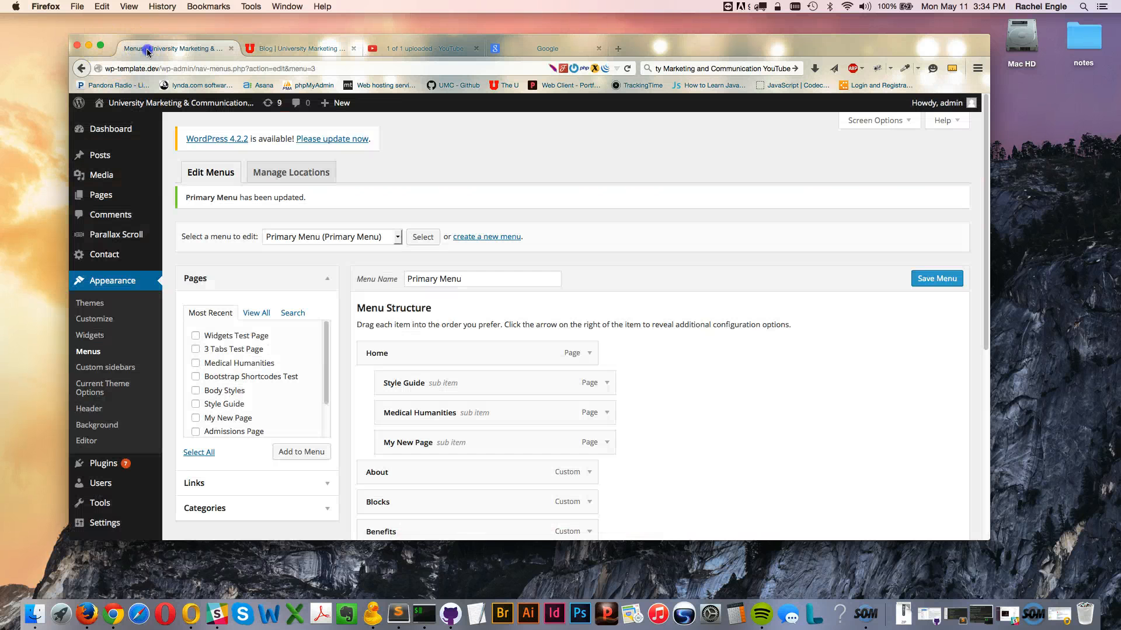
{"action": "scroll", "coordinate": [353, 360], "scroll_direction": "down", "scroll_amount": 3}
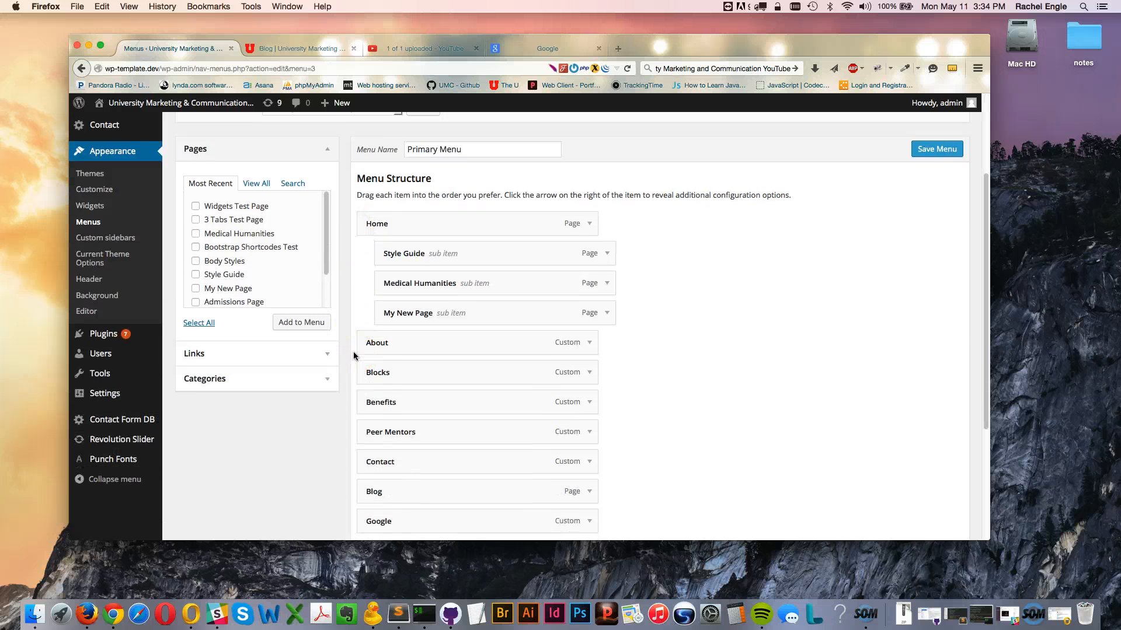
{"action": "scroll", "coordinate": [350, 362], "scroll_direction": "down", "scroll_amount": 5}
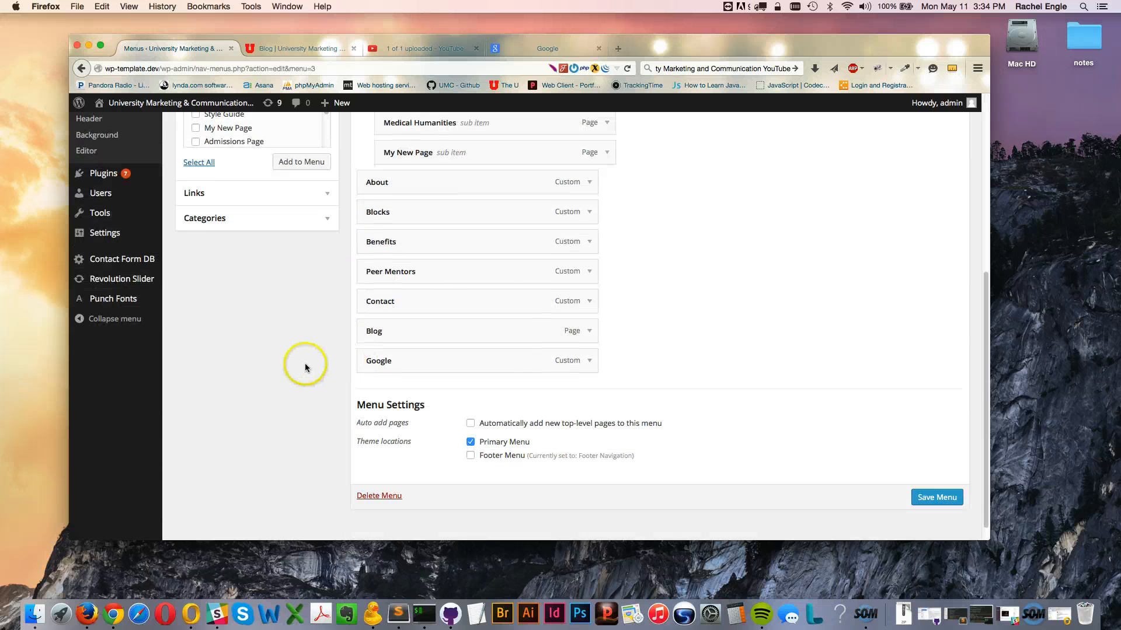
{"action": "scroll", "coordinate": [304, 366], "scroll_direction": "up", "scroll_amount": 5}
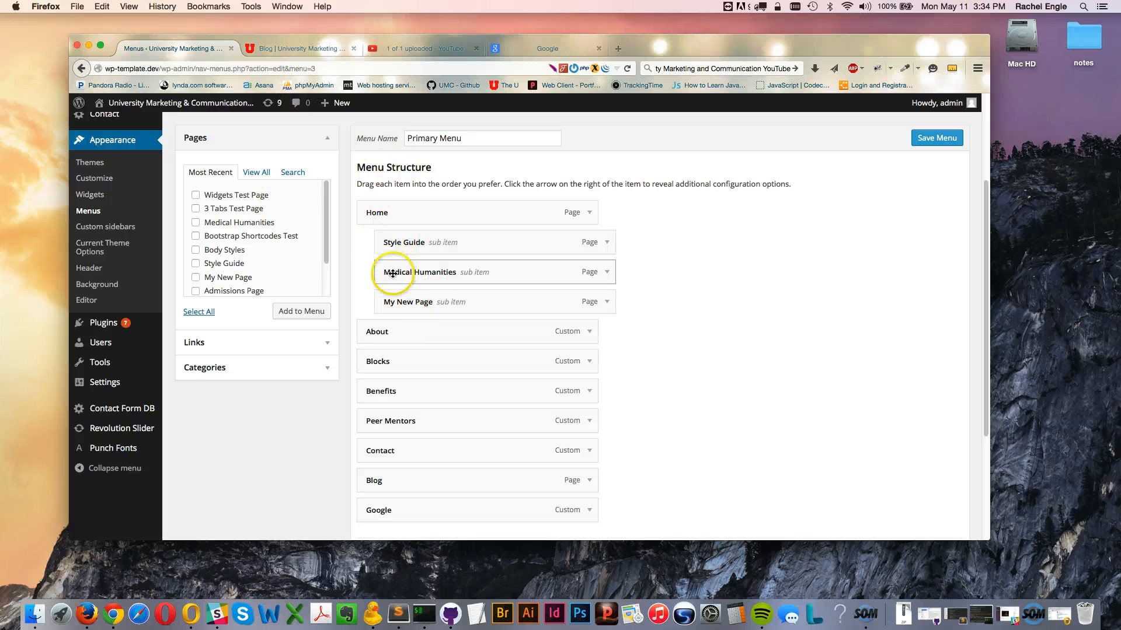
{"action": "left_click", "coordinate": [280, 49]}
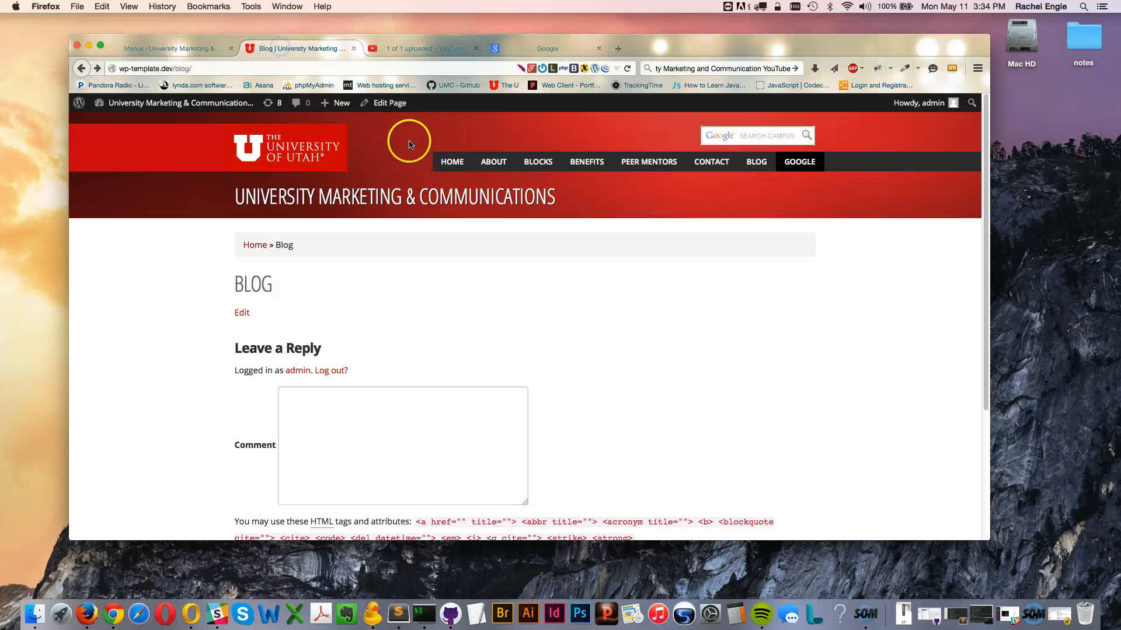
{"action": "mouse_move", "coordinate": [453, 162]}
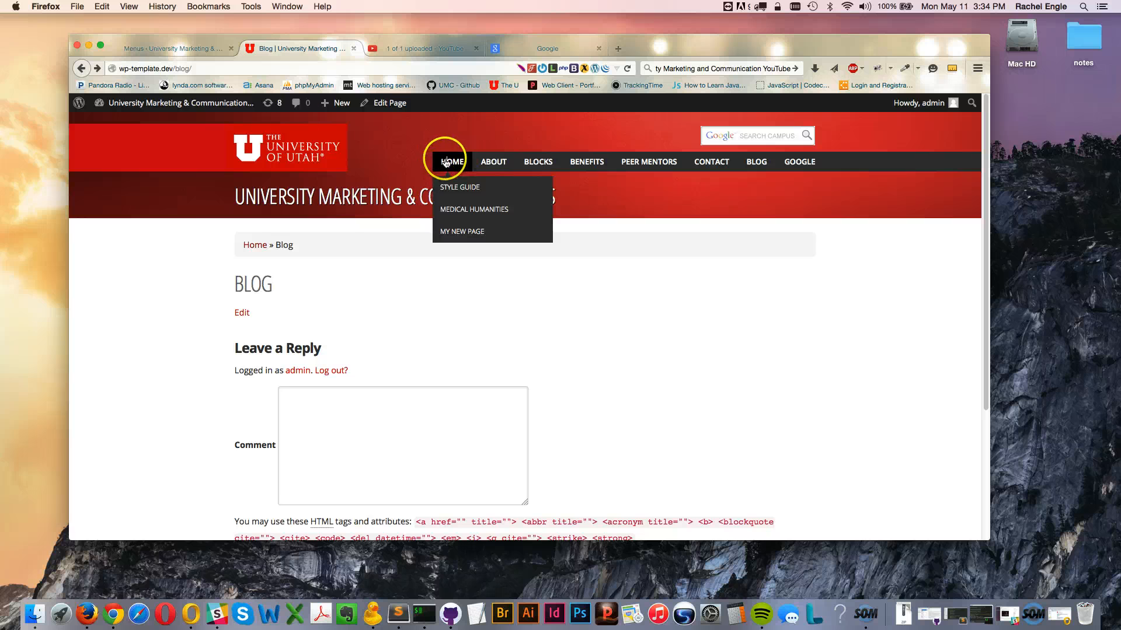
Add another Home page from the full page list, nest it under Home above Style Guide, and save the Primary Menu.
{"action": "left_click", "coordinate": [184, 48]}
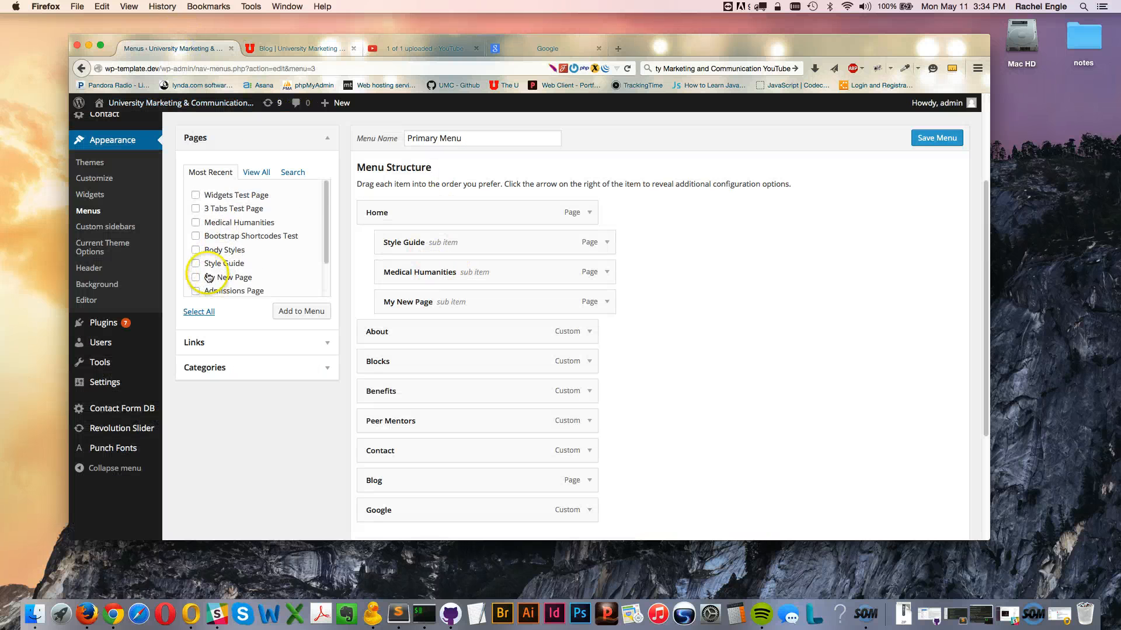
{"action": "left_click", "coordinate": [255, 172]}
{"action": "left_click", "coordinate": [196, 195]}
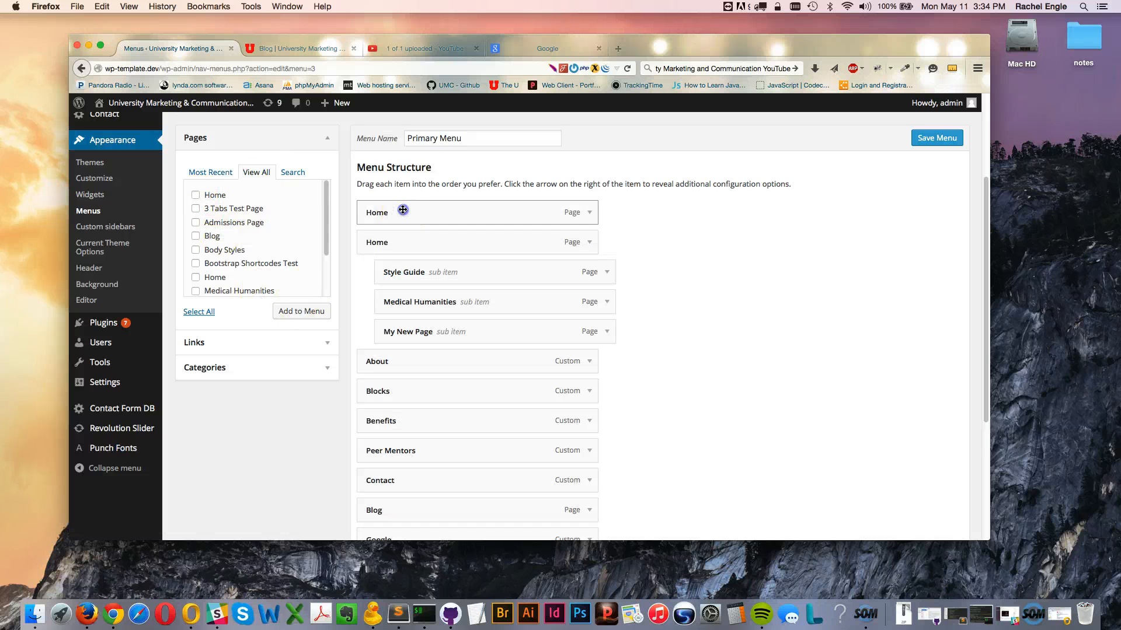
{"action": "left_click_drag", "start_coordinate": [401, 213], "coordinate": [425, 235]}
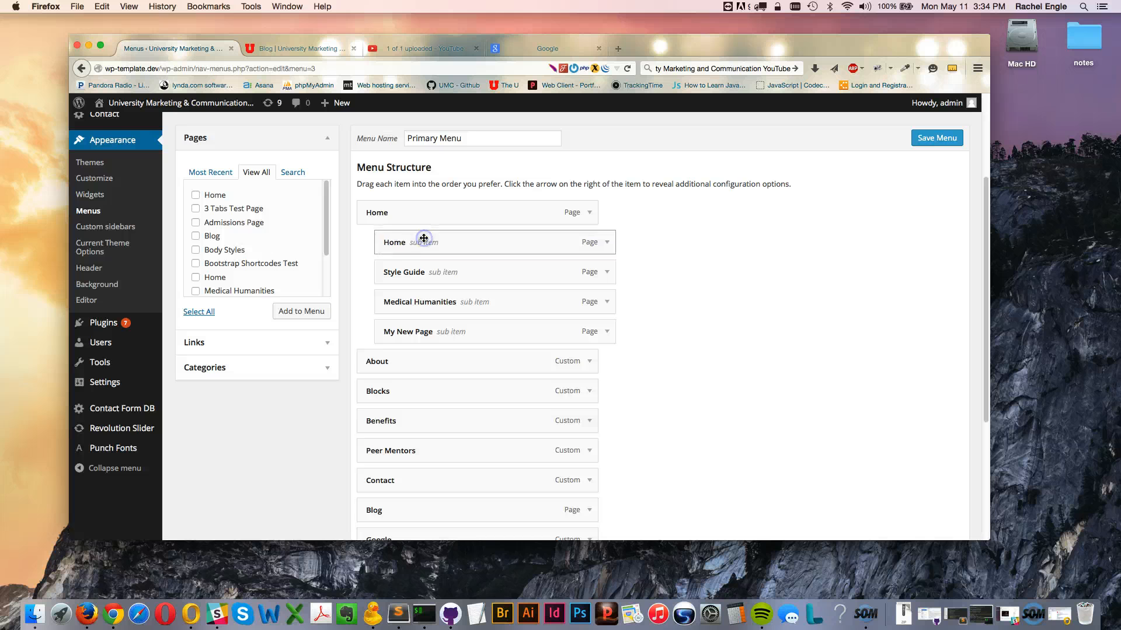
{"action": "left_click", "coordinate": [942, 141]}
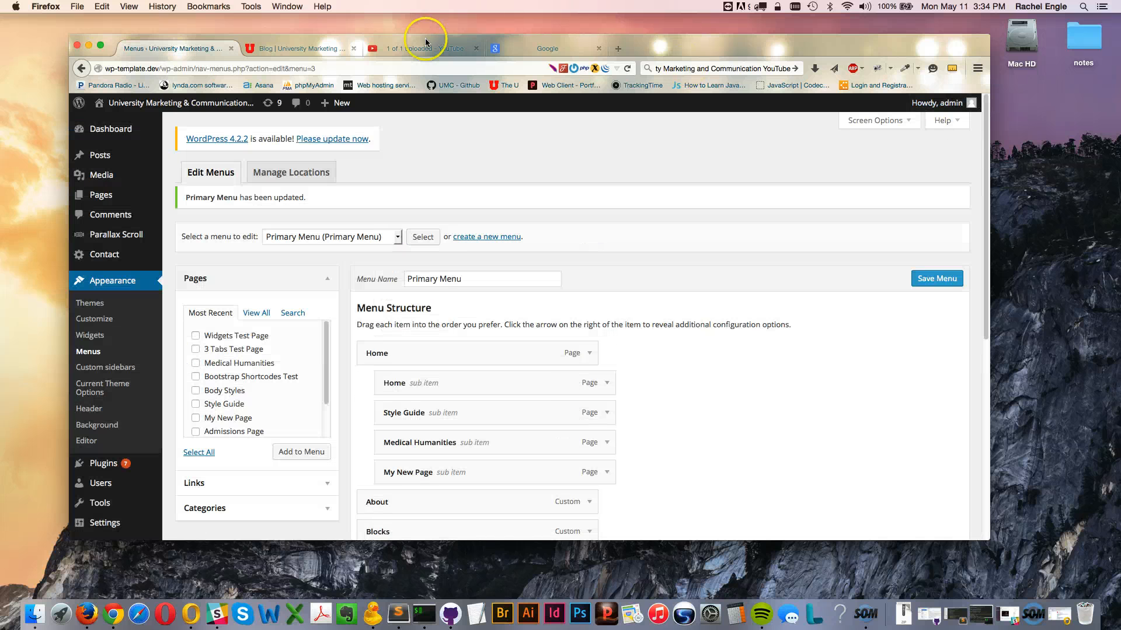
Reload the live Blog page, check the Home dropdown in its navigation, and return to the menu editor.
{"action": "left_click", "coordinate": [298, 51]}
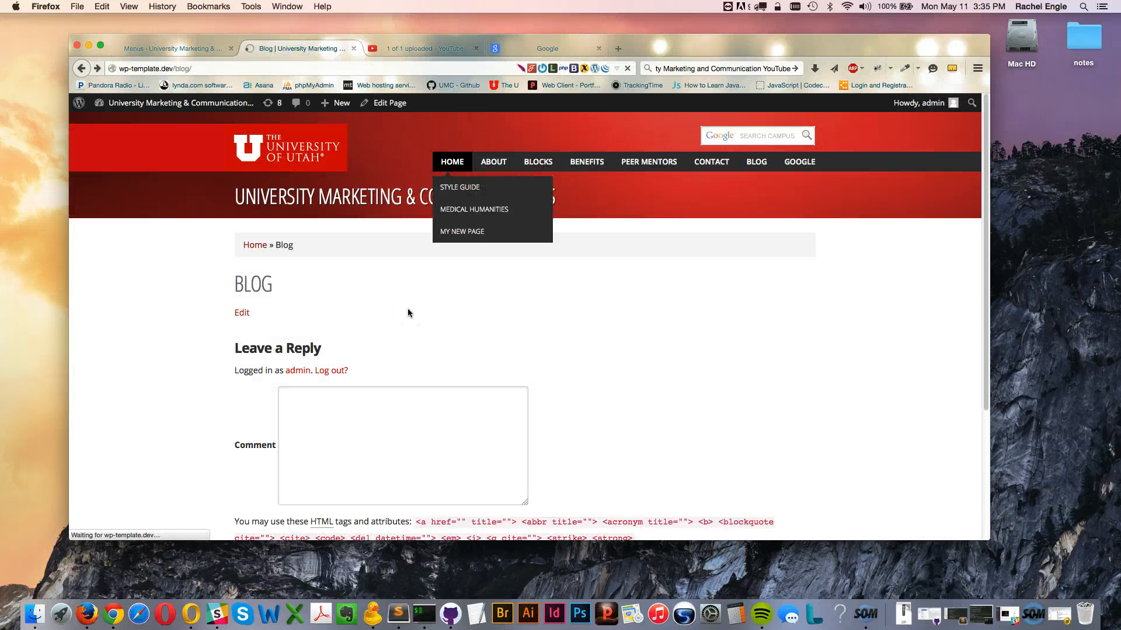
{"action": "mouse_move", "coordinate": [456, 167]}
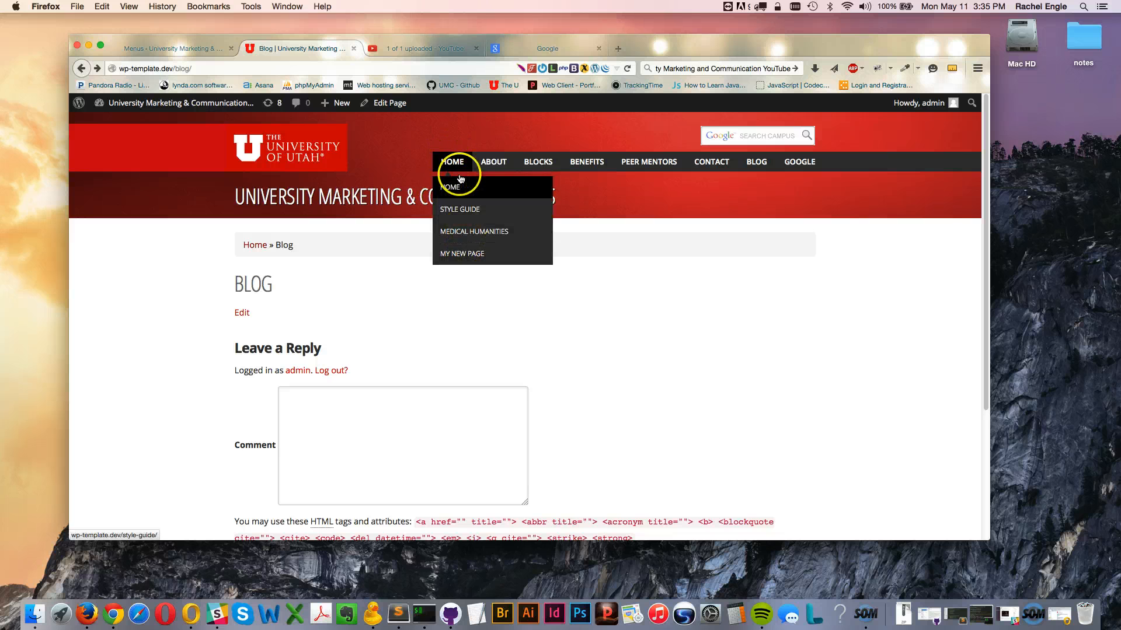
{"action": "left_click", "coordinate": [177, 51]}
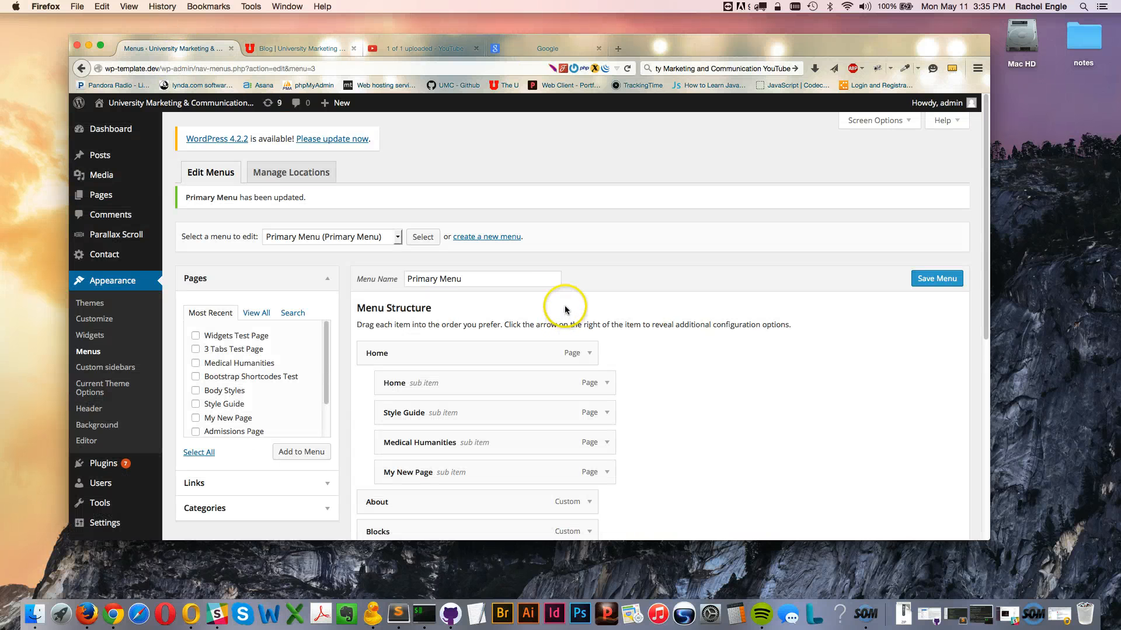
Look over the Primary Menu's items and settings, and examine which menus are assigned to the theme locations.
{"action": "scroll", "coordinate": [565, 309], "scroll_direction": "down", "scroll_amount": 10}
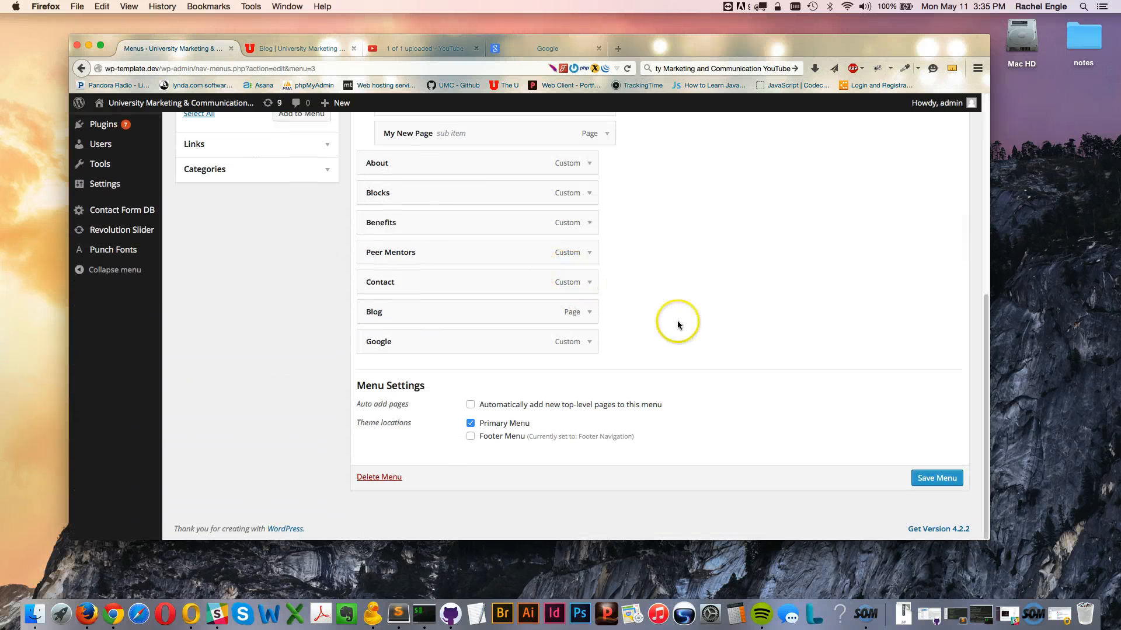
{"action": "scroll", "coordinate": [677, 320], "scroll_direction": "up", "scroll_amount": 10}
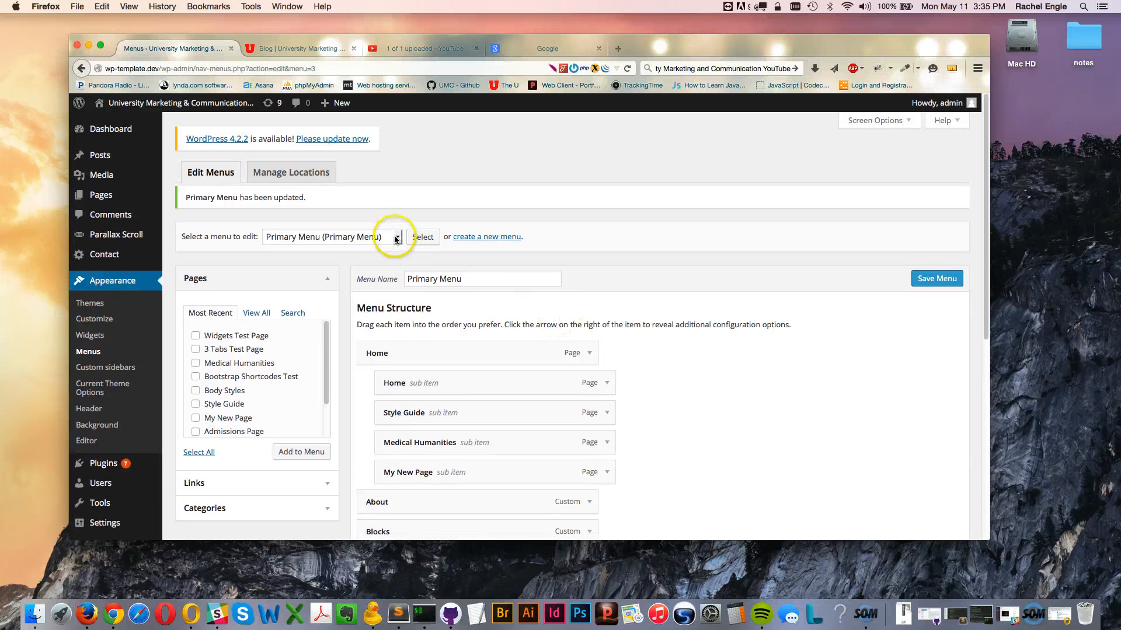
{"action": "left_click", "coordinate": [281, 175]}
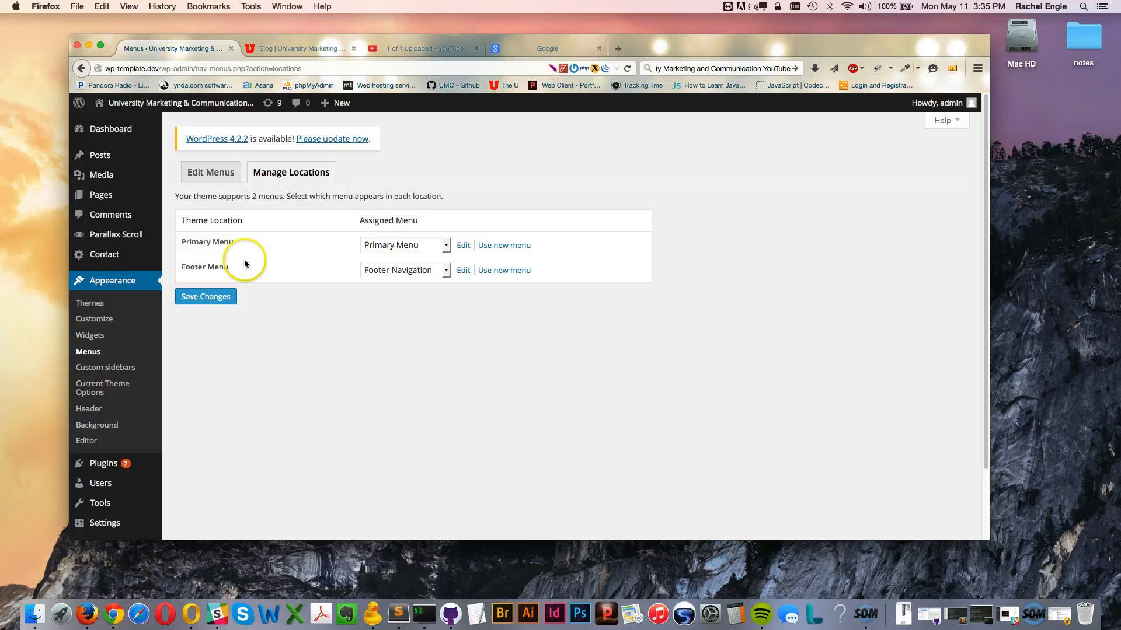
Return to menu editing, load the Footer Navigation menu, and review its structure and settings.
{"action": "left_click", "coordinate": [210, 173]}
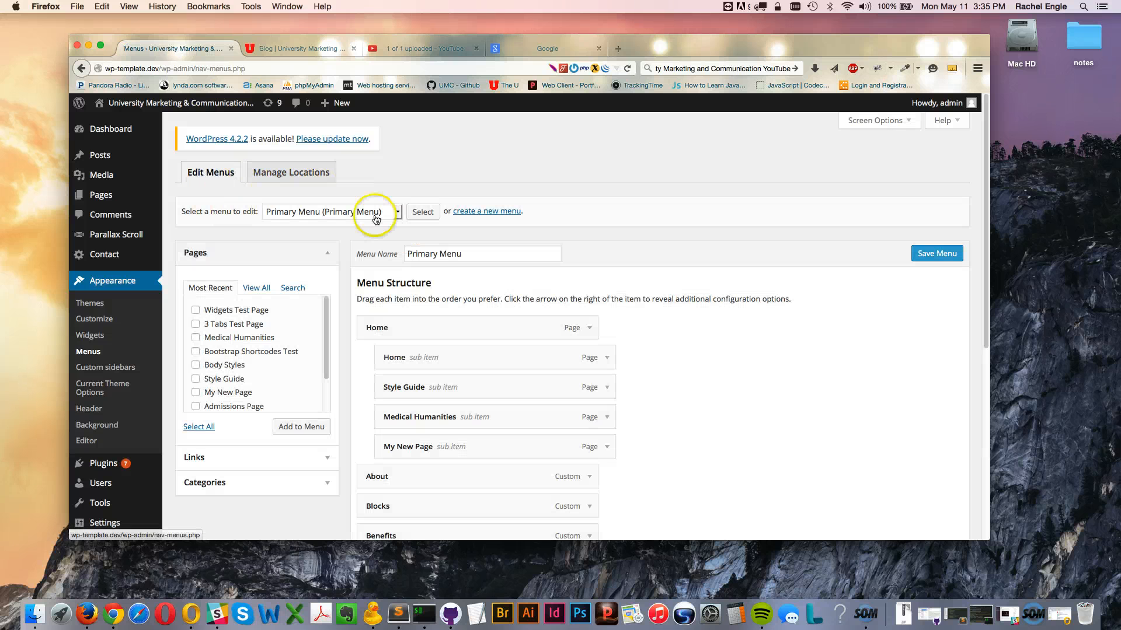
{"action": "left_click", "coordinate": [399, 213]}
{"action": "left_click", "coordinate": [353, 227]}
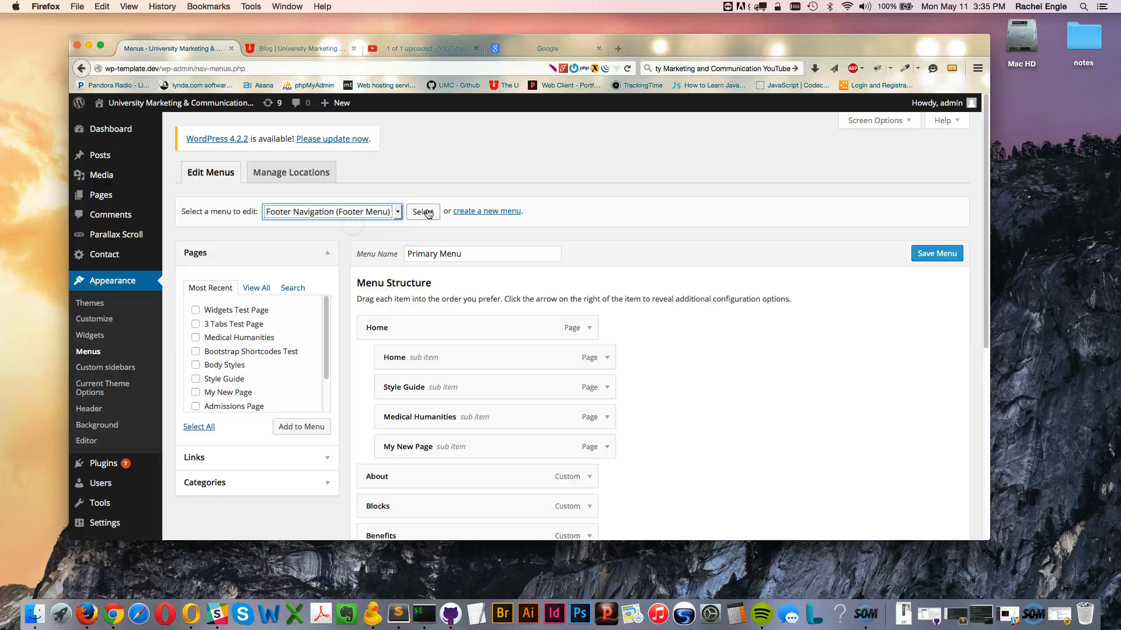
{"action": "left_click", "coordinate": [425, 213]}
{"action": "scroll", "coordinate": [737, 399], "scroll_direction": "down", "scroll_amount": 5}
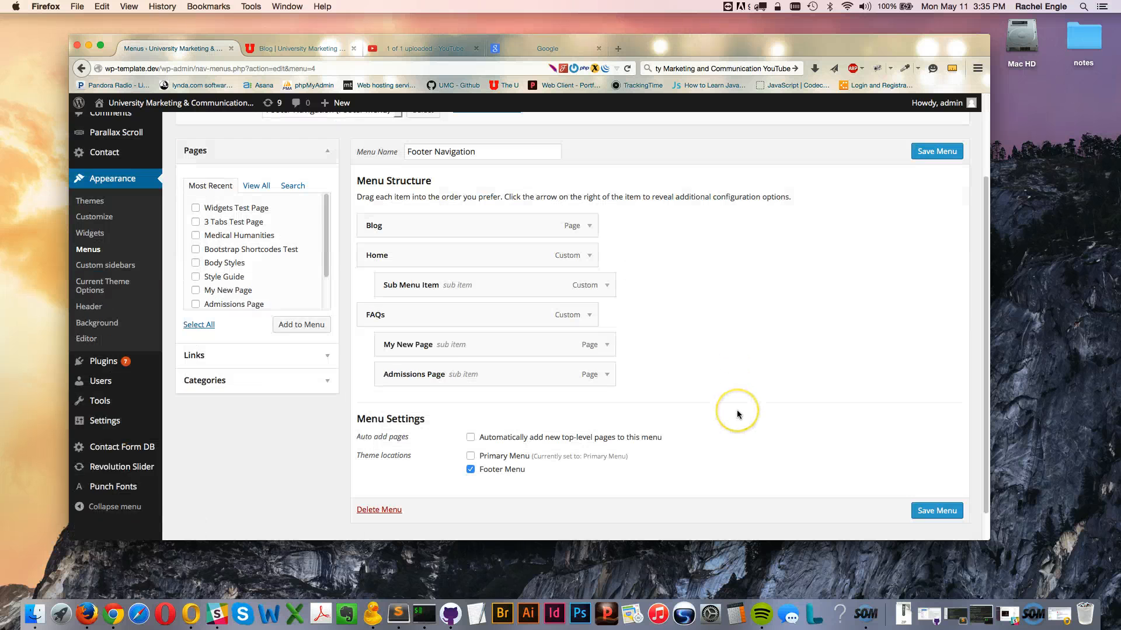
{"action": "scroll", "coordinate": [736, 399], "scroll_direction": "up", "scroll_amount": 4}
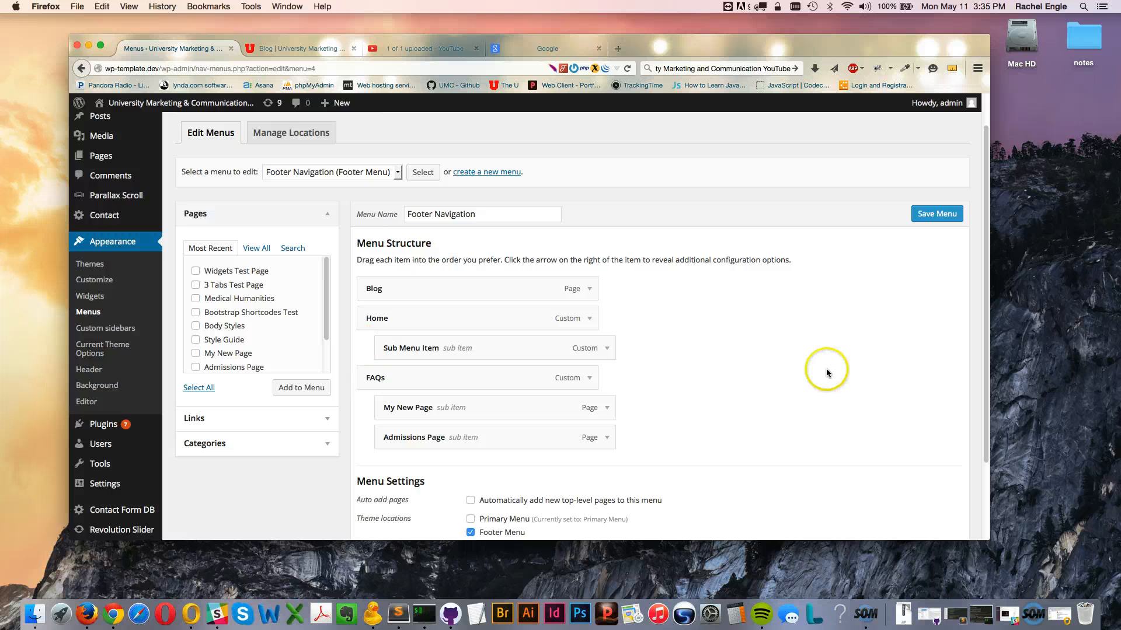
Check the footer links on the live Blog page and return to the Footer Navigation menu in the editor.
{"action": "left_click", "coordinate": [303, 49]}
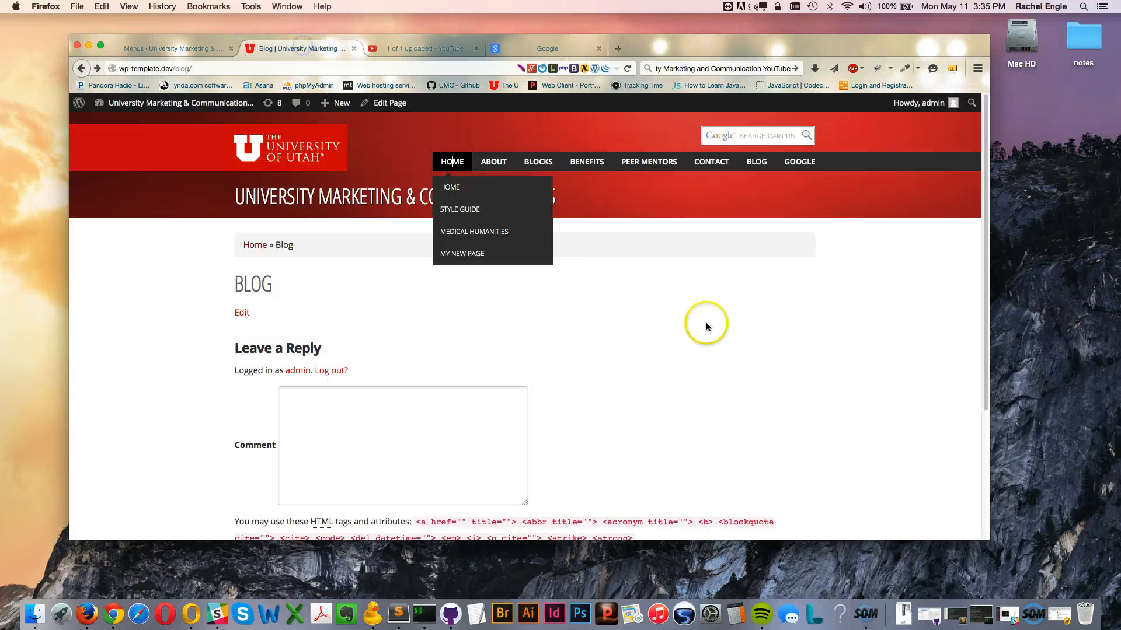
{"action": "scroll", "coordinate": [706, 325], "scroll_direction": "down", "scroll_amount": 5}
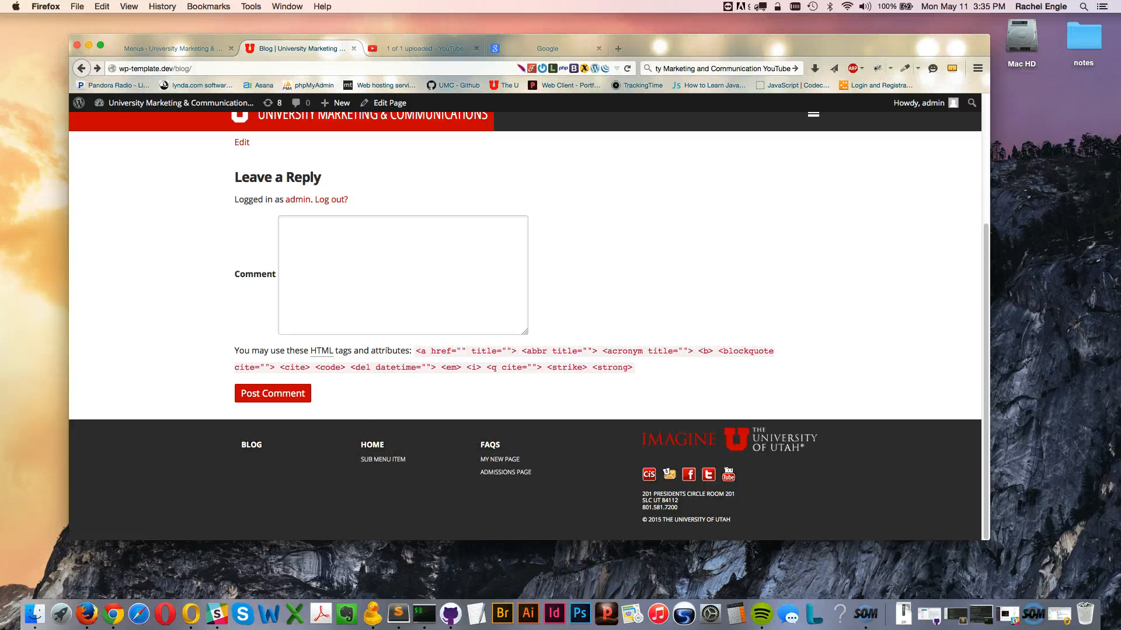
{"action": "left_click", "coordinate": [198, 51]}
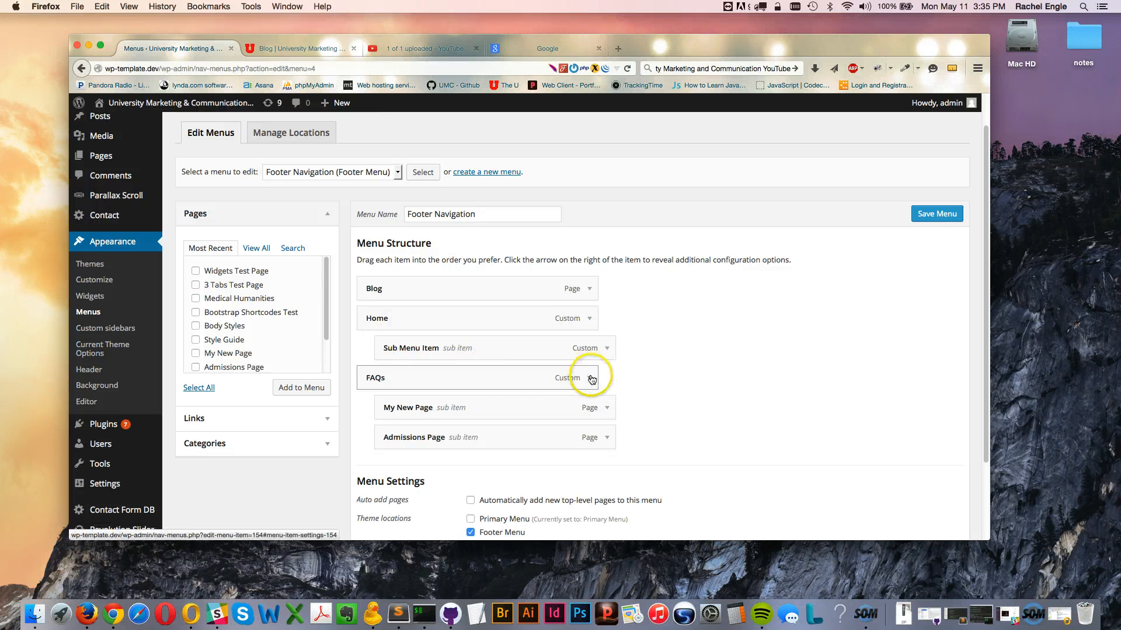
Add a custom link with the URL # and the text My New Section to Footer Navigation, and save the menu.
{"action": "left_click", "coordinate": [263, 417]}
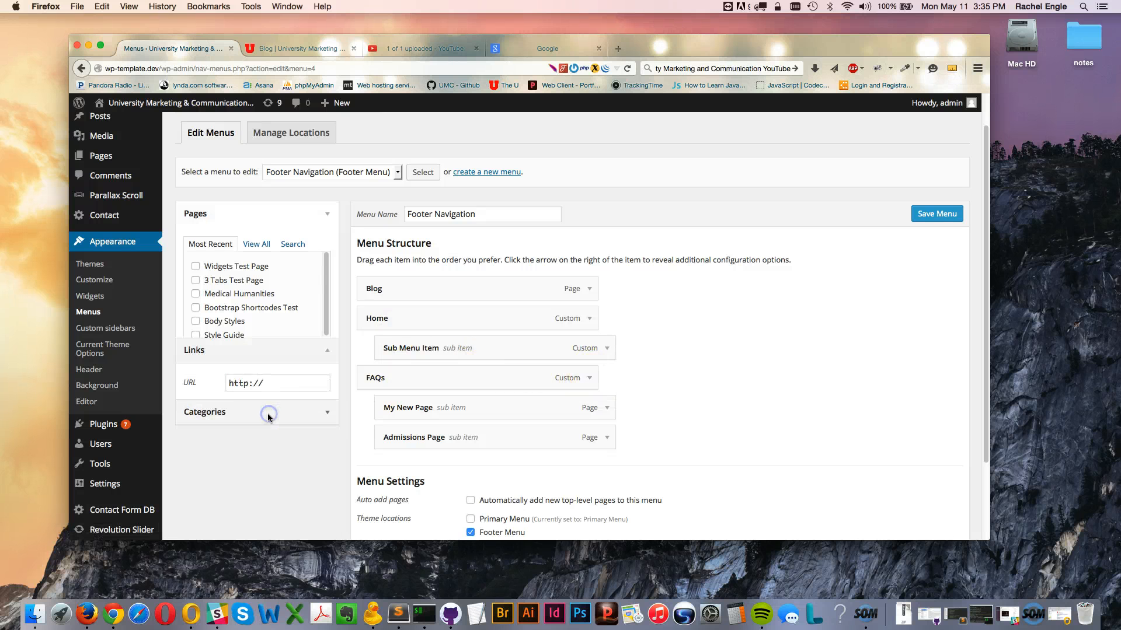
{"action": "left_click", "coordinate": [280, 278]}
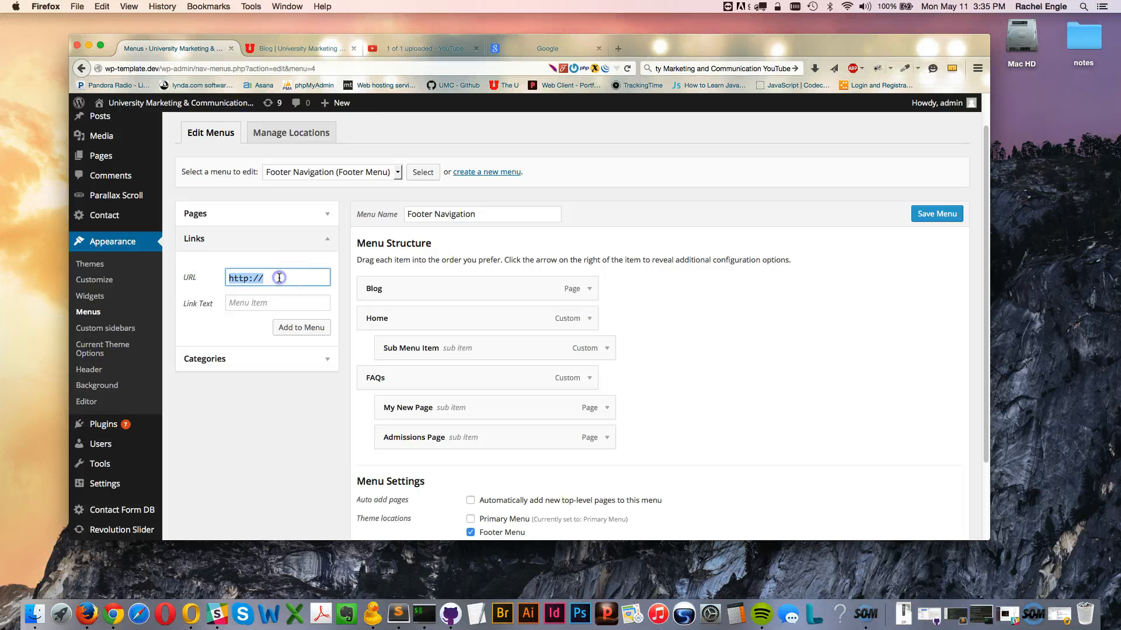
{"action": "type", "text": "#"}
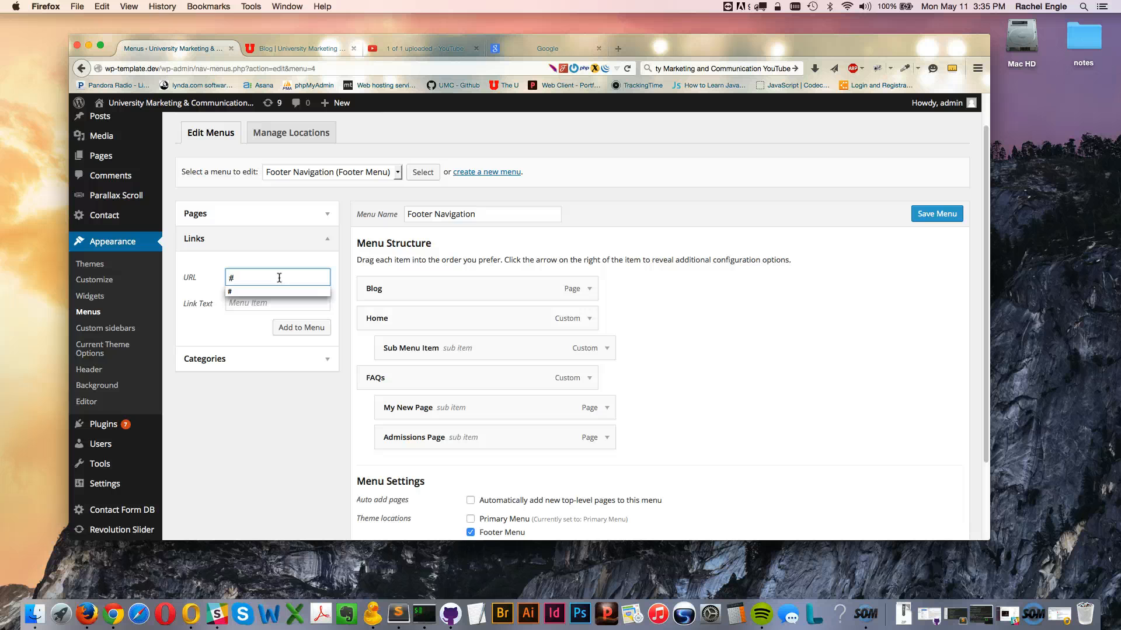
{"action": "key", "text": "Tab"}
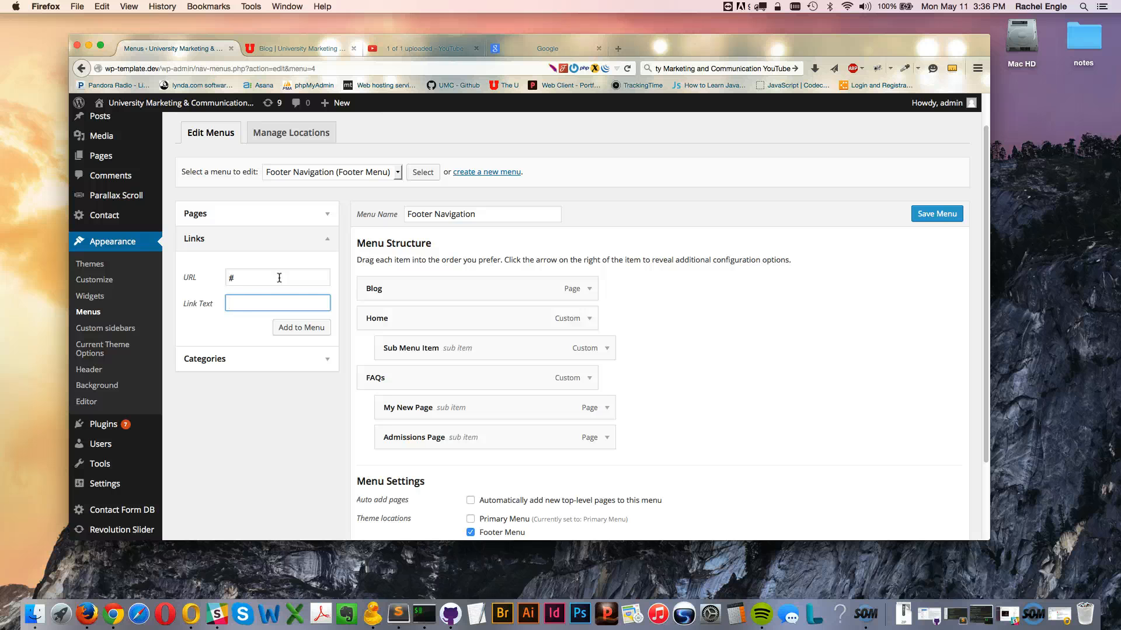
{"action": "type", "text": "My n"}
{"action": "left_click", "coordinate": [301, 327]}
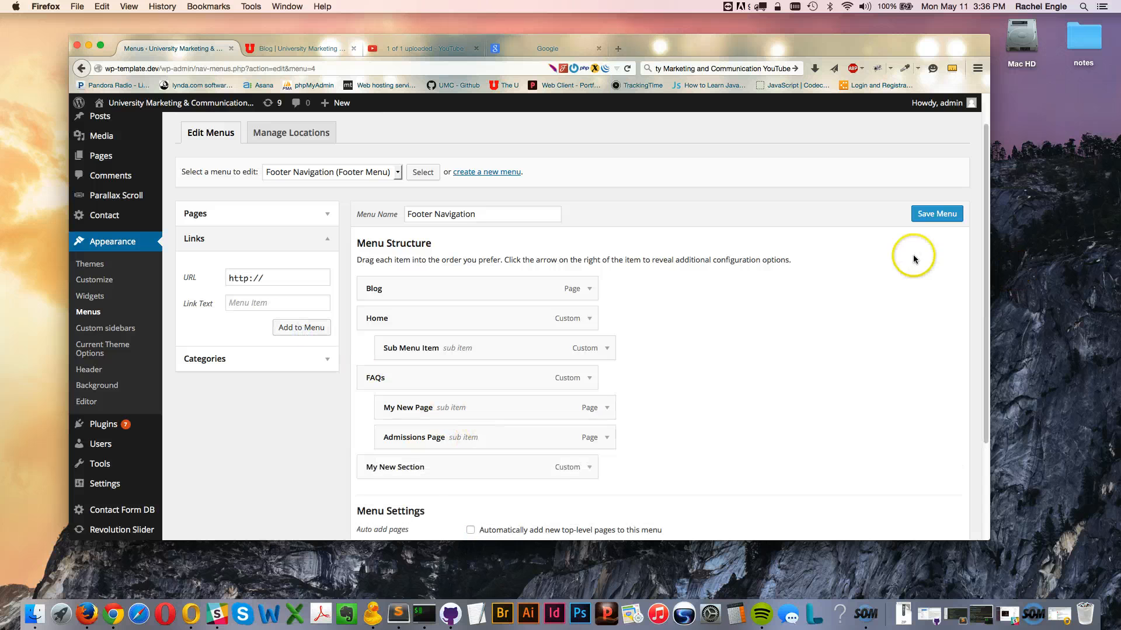
{"action": "left_click", "coordinate": [921, 217]}
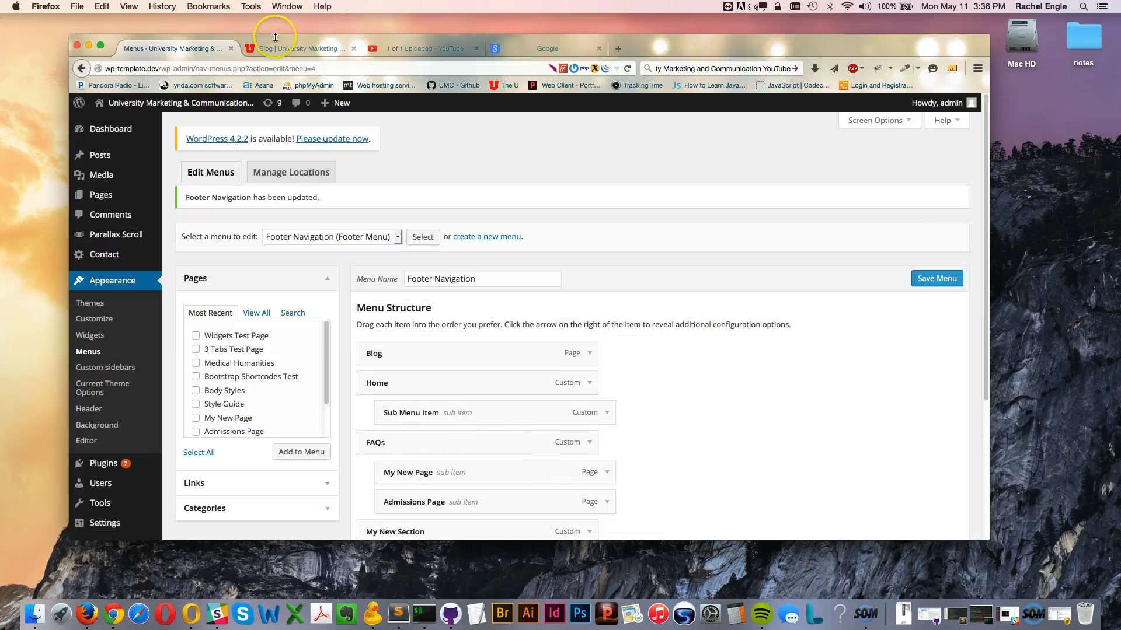
Reload the live Blog page, check for My New Section in its footer, and return to the menu editor.
{"action": "left_click", "coordinate": [292, 48]}
{"action": "key", "text": "super+r"}
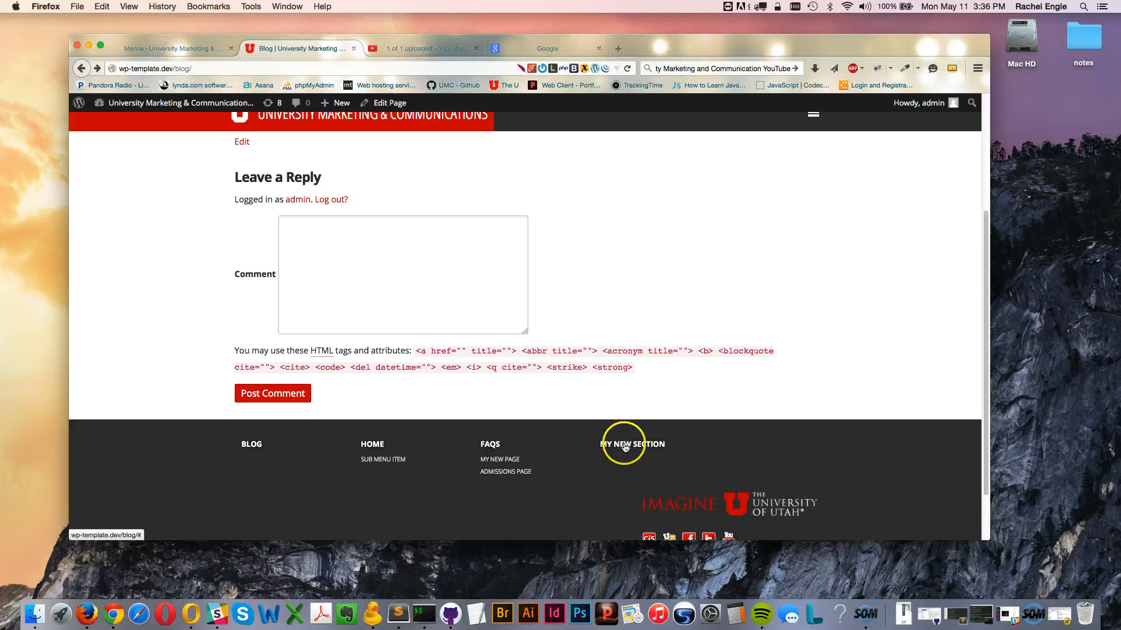
{"action": "scroll", "coordinate": [735, 514], "scroll_direction": "down", "scroll_amount": 3}
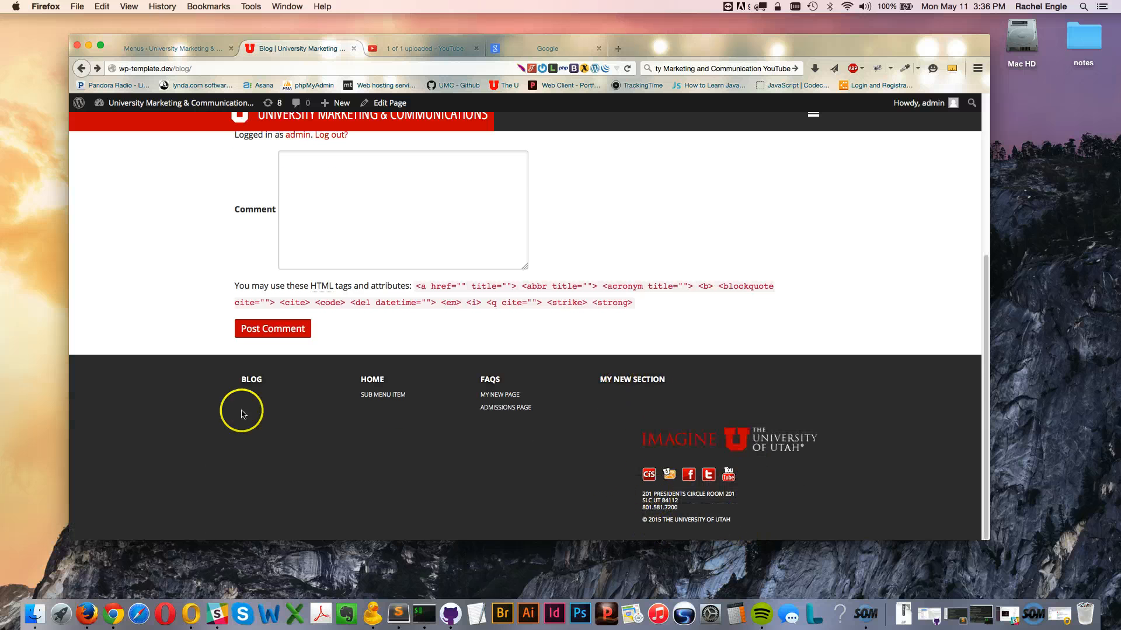
{"action": "left_click", "coordinate": [187, 49]}
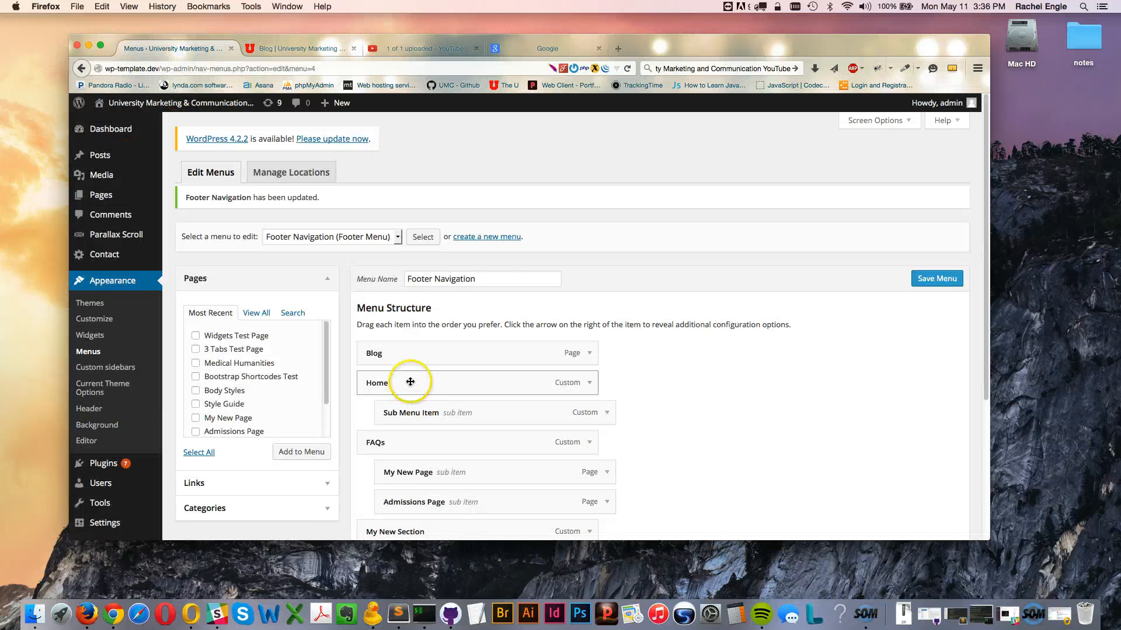
Remove the Blog page from the Footer Navigation menu and save the menu.
{"action": "scroll", "coordinate": [589, 353], "scroll_direction": "down", "scroll_amount": 2}
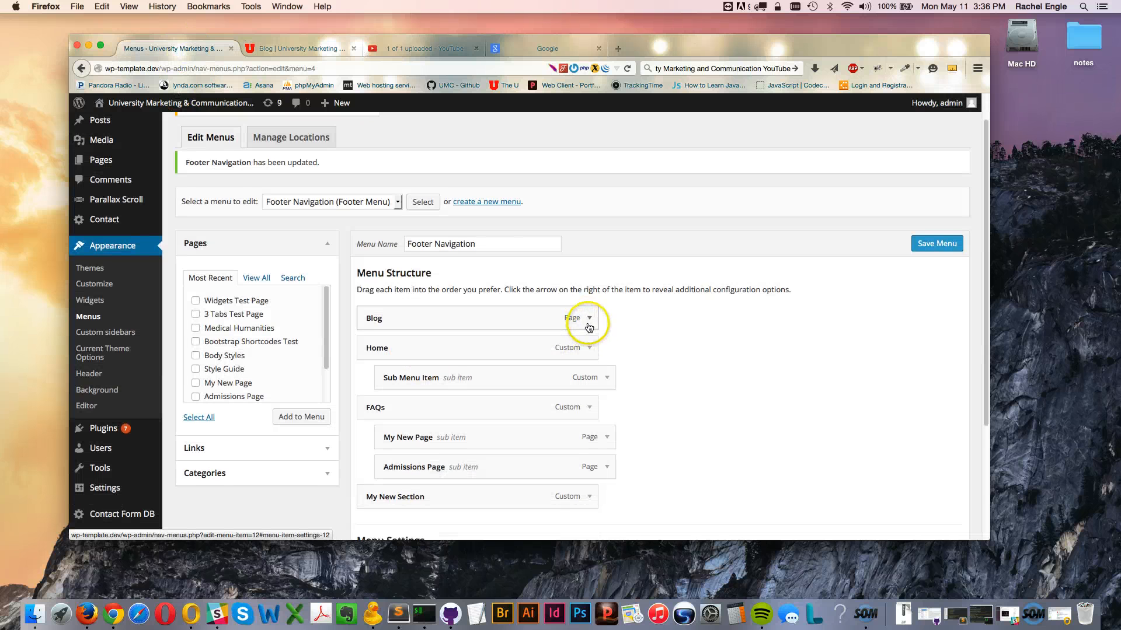
{"action": "left_click", "coordinate": [590, 318]}
{"action": "scroll", "coordinate": [572, 333], "scroll_direction": "down", "scroll_amount": 3}
{"action": "left_click", "coordinate": [381, 348]}
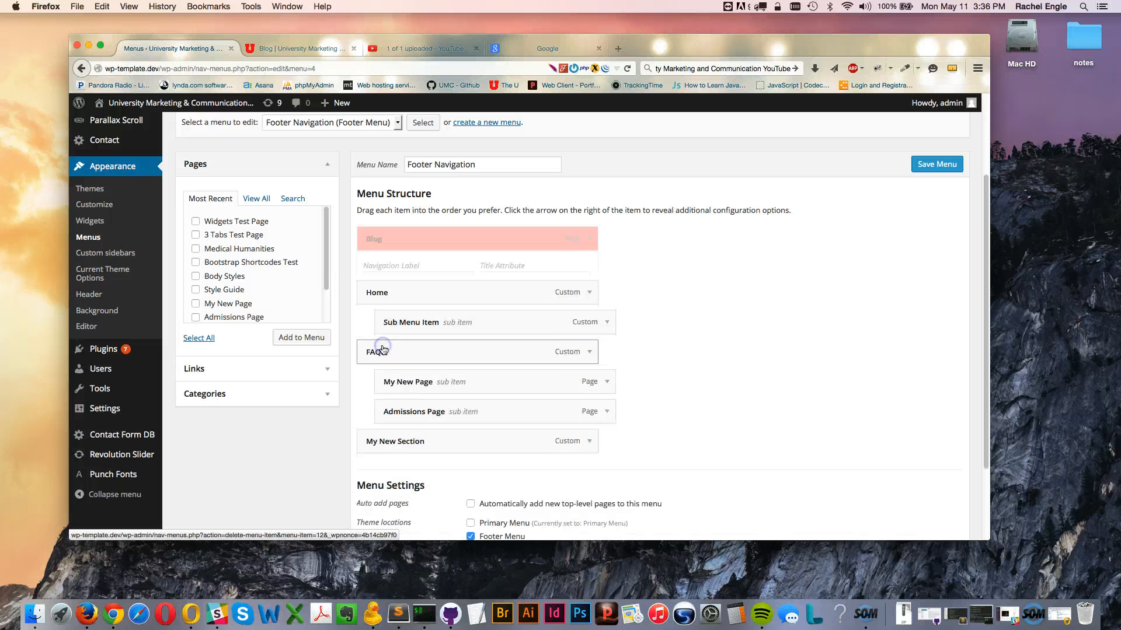
{"action": "left_click", "coordinate": [937, 164]}
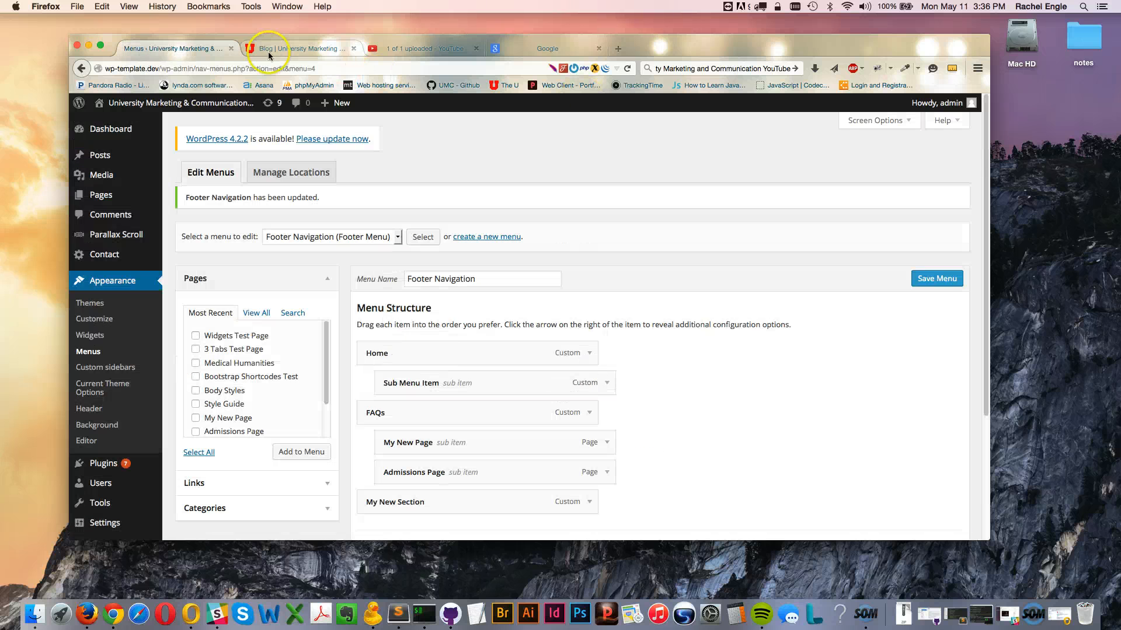
Reload the live Blog page, check its footer columns, and test the My New Section footer link.
{"action": "left_click", "coordinate": [270, 50]}
{"action": "key", "text": "super+r"}
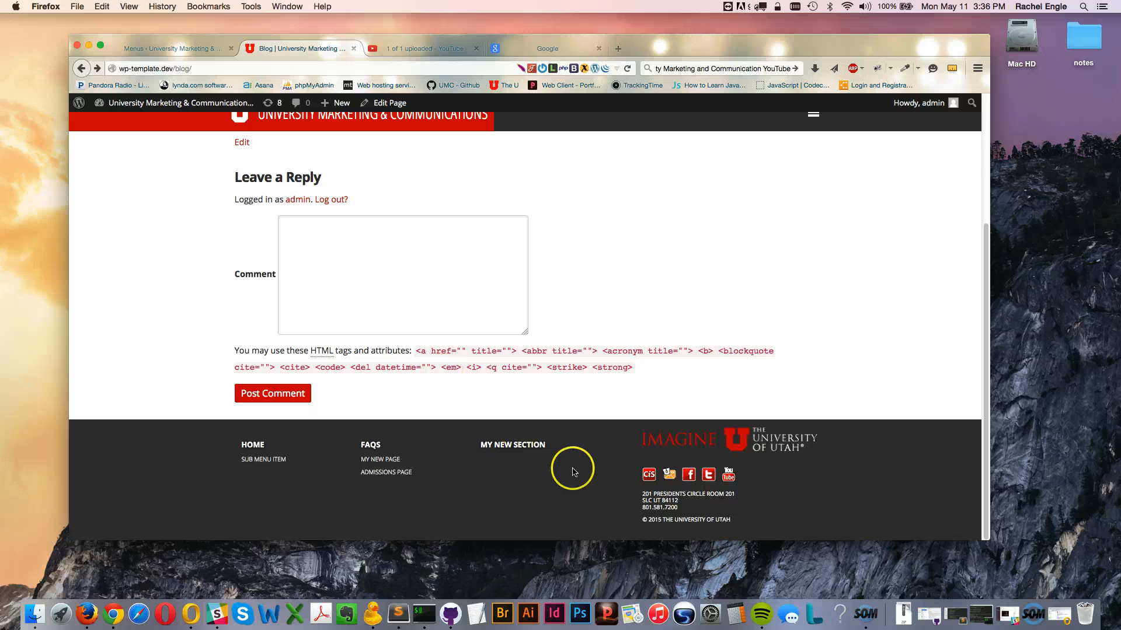
{"action": "left_click", "coordinate": [505, 446]}
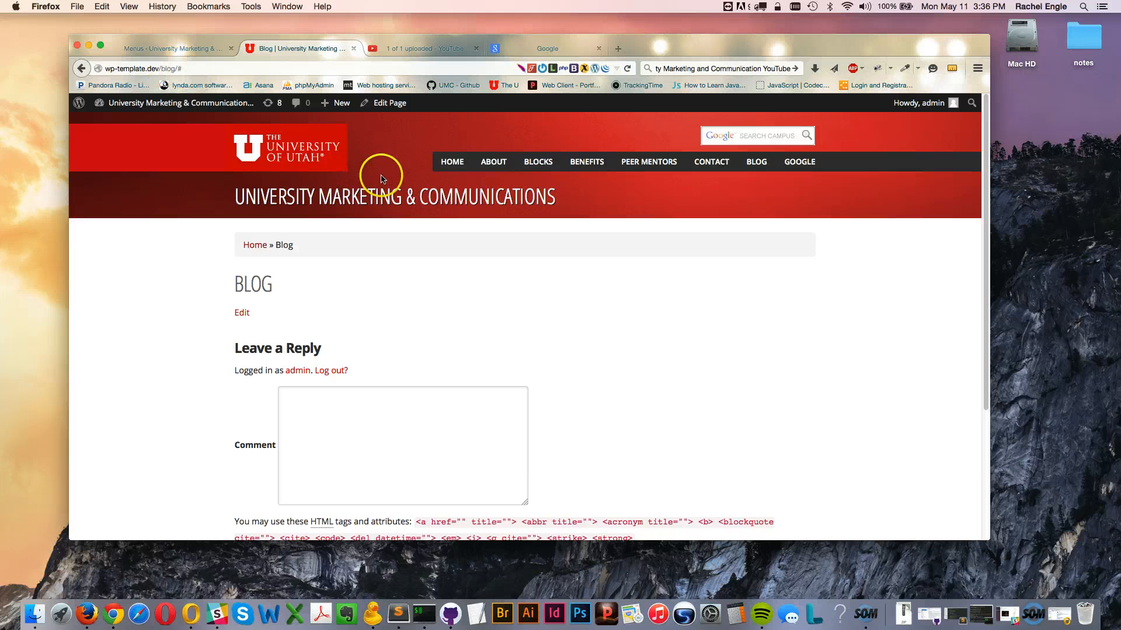
{"action": "scroll", "coordinate": [381, 175], "scroll_direction": "down", "scroll_amount": 5}
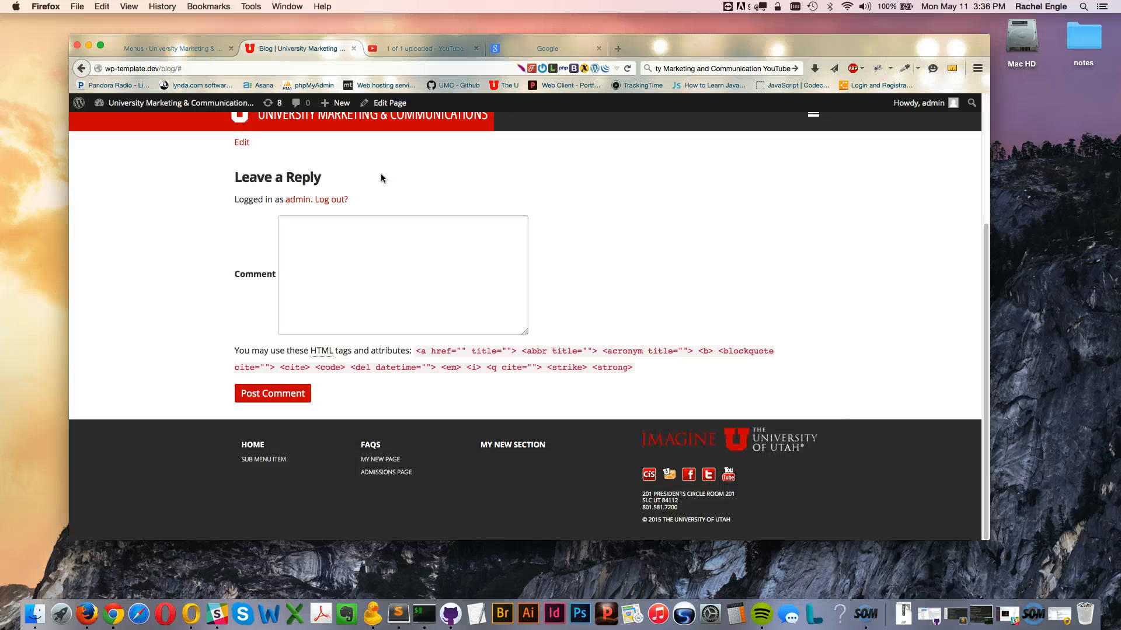
{"action": "mouse_move", "coordinate": [244, 103]}
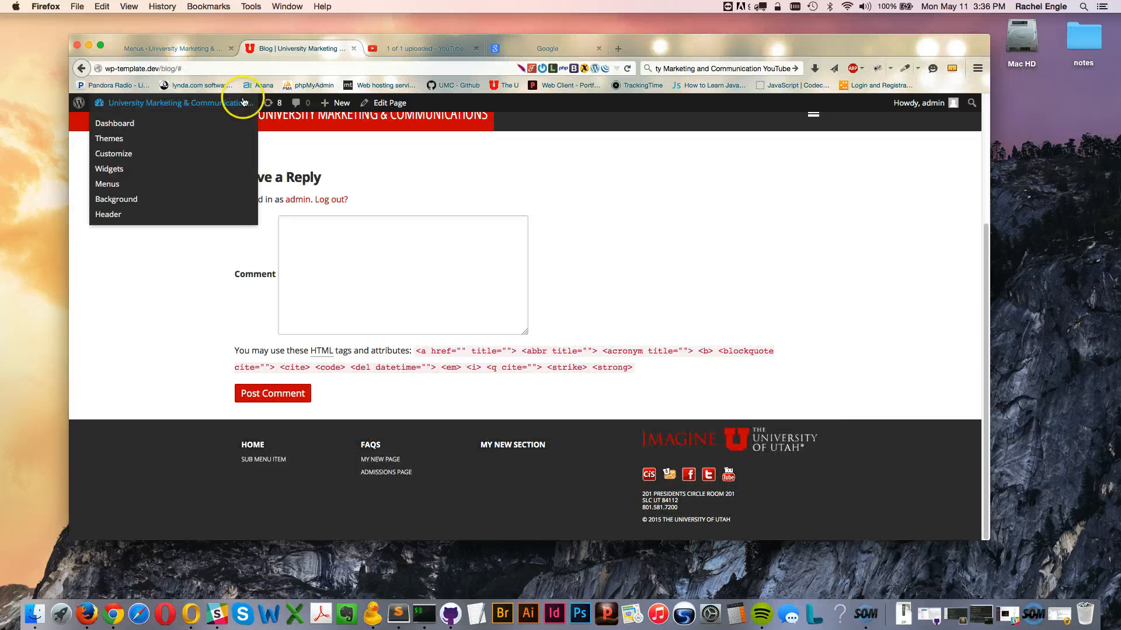
Return to the menu editor, clear the URL of the My New Section item in Footer Navigation, and save the menu.
{"action": "left_click", "coordinate": [165, 47]}
{"action": "scroll", "coordinate": [492, 389], "scroll_direction": "down", "scroll_amount": 1}
{"action": "scroll", "coordinate": [492, 390], "scroll_direction": "down", "scroll_amount": 3}
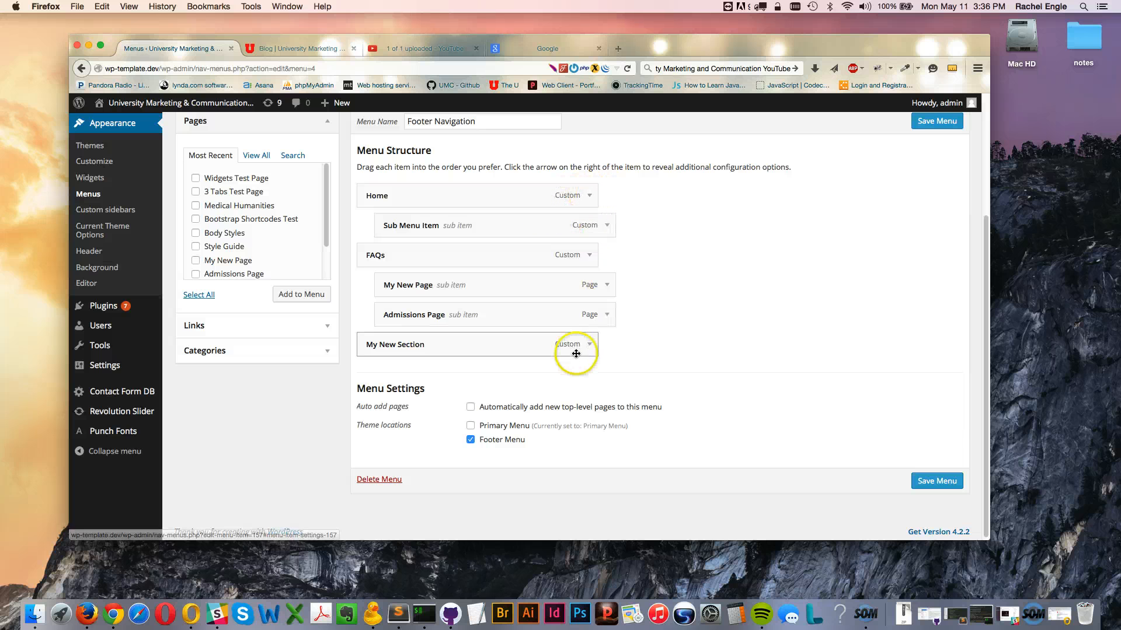
{"action": "left_click", "coordinate": [591, 345]}
{"action": "left_click_drag", "start_coordinate": [400, 385], "coordinate": [317, 374]}
{"action": "key", "text": "BackSpace"}
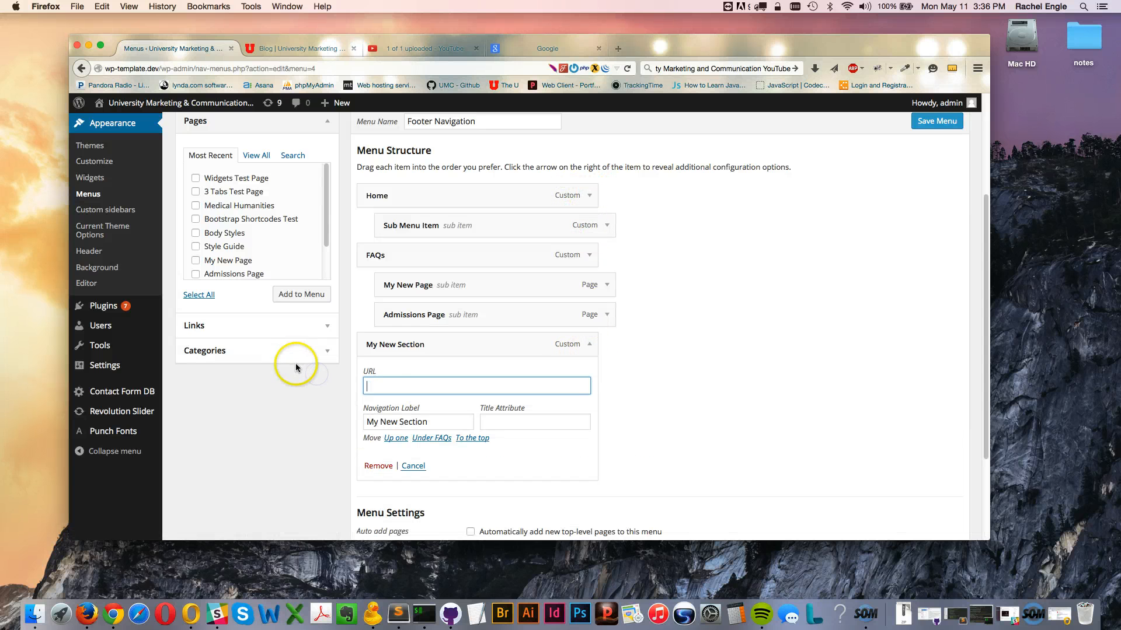
{"action": "scroll", "coordinate": [817, 484], "scroll_direction": "down", "scroll_amount": 3}
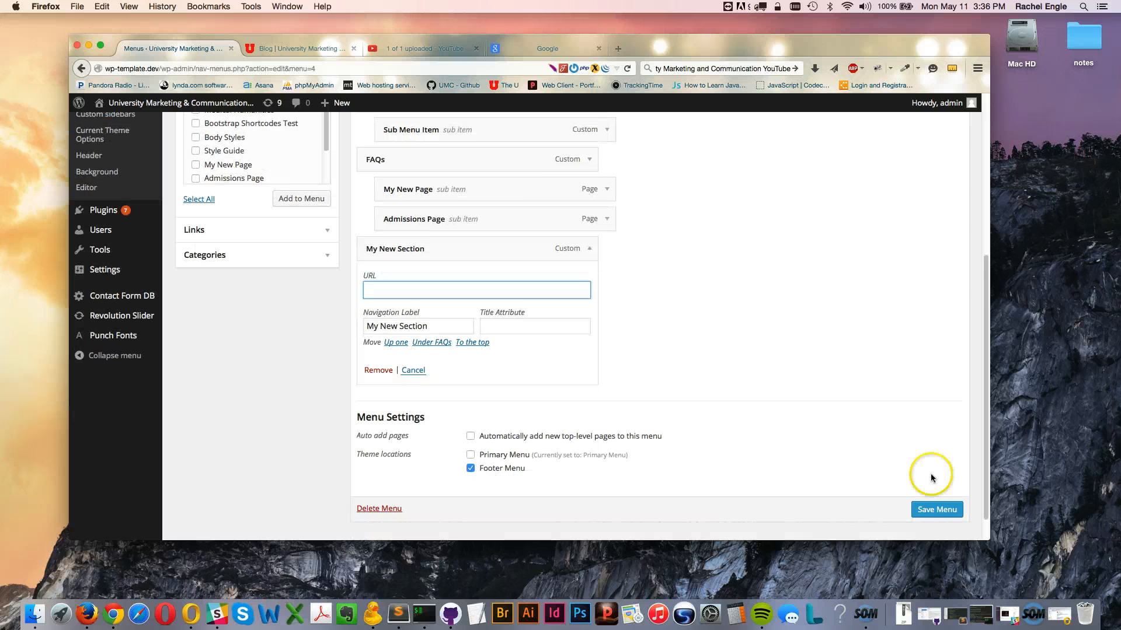
{"action": "left_click", "coordinate": [933, 511]}
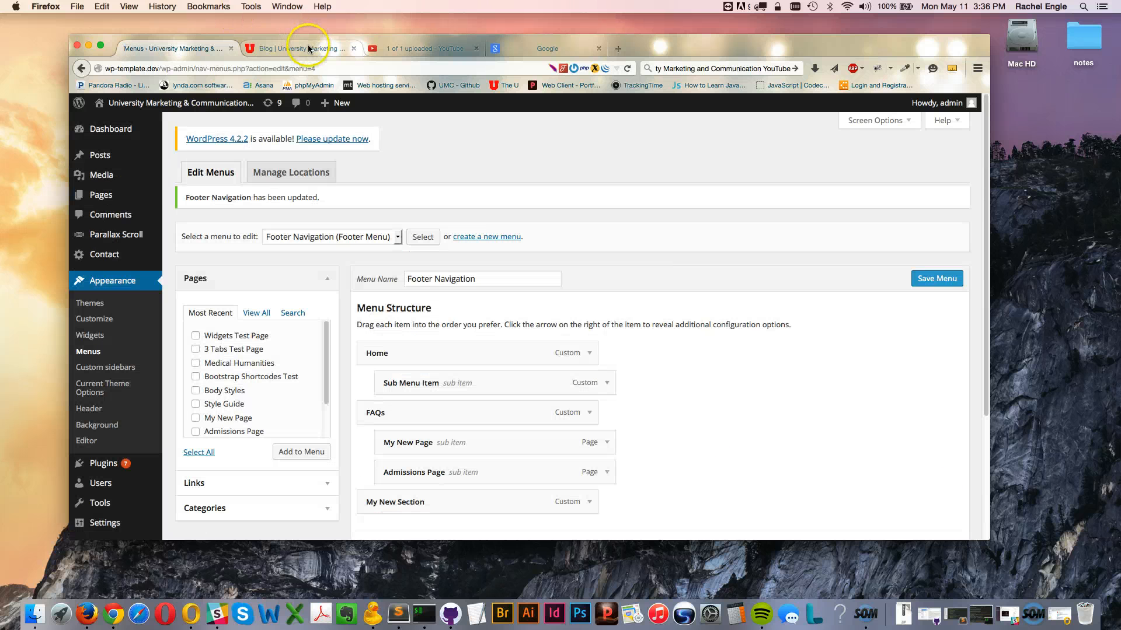
Check the footer headings on the live Blog page, test the footer's Home link, and open the site's Home page from the main navigation.
{"action": "left_click", "coordinate": [307, 47]}
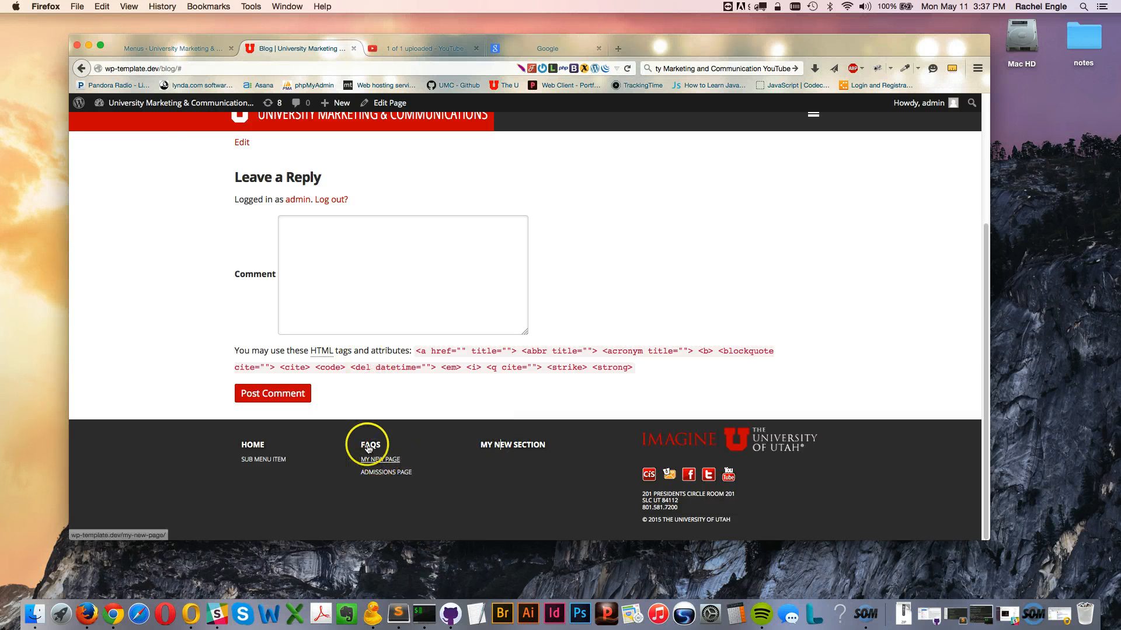
{"action": "left_click", "coordinate": [255, 444]}
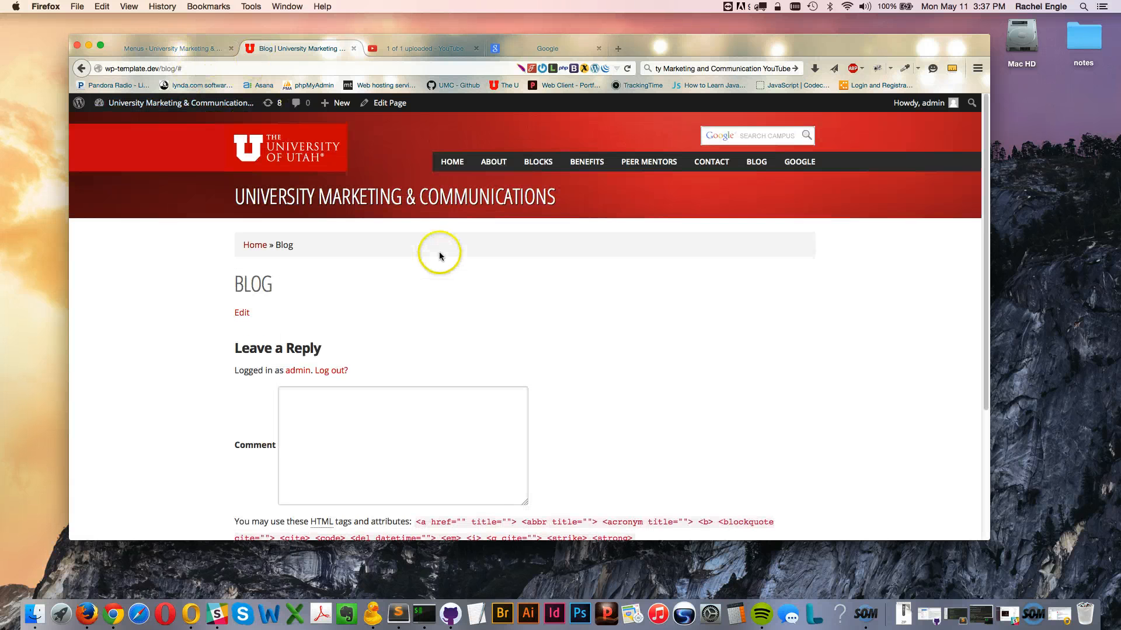
{"action": "mouse_move", "coordinate": [453, 161]}
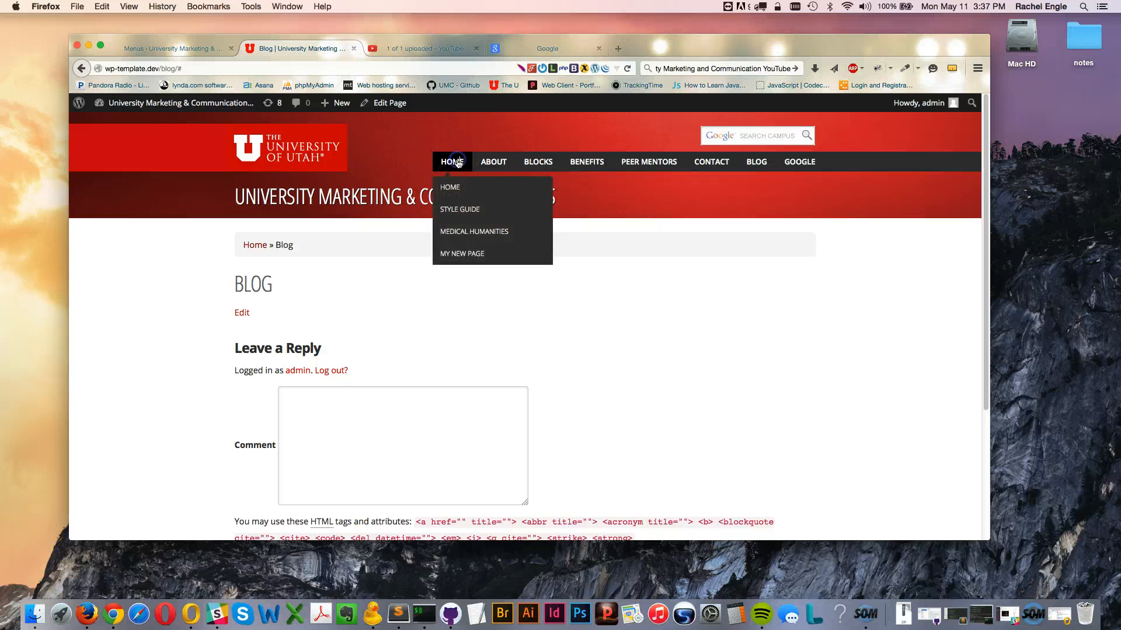
{"action": "left_click", "coordinate": [458, 191]}
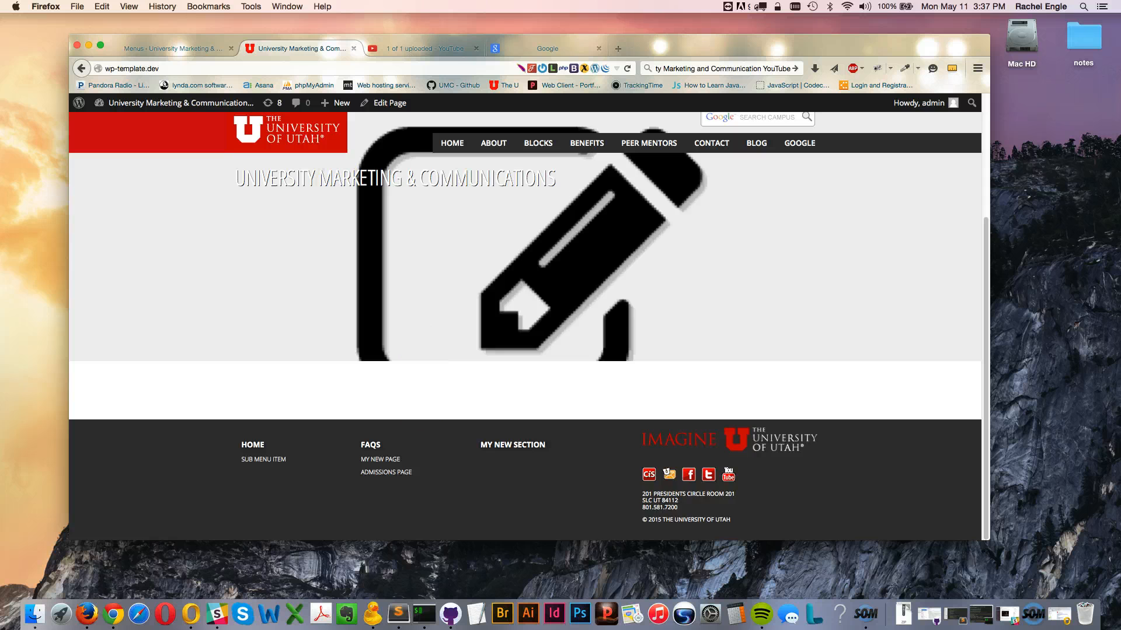
Add 3 Tabs Test Page to Footer Navigation as a sub item of My New Section, and save the menu.
{"action": "left_click", "coordinate": [198, 46]}
{"action": "scroll", "coordinate": [650, 439], "scroll_direction": "down", "scroll_amount": 5}
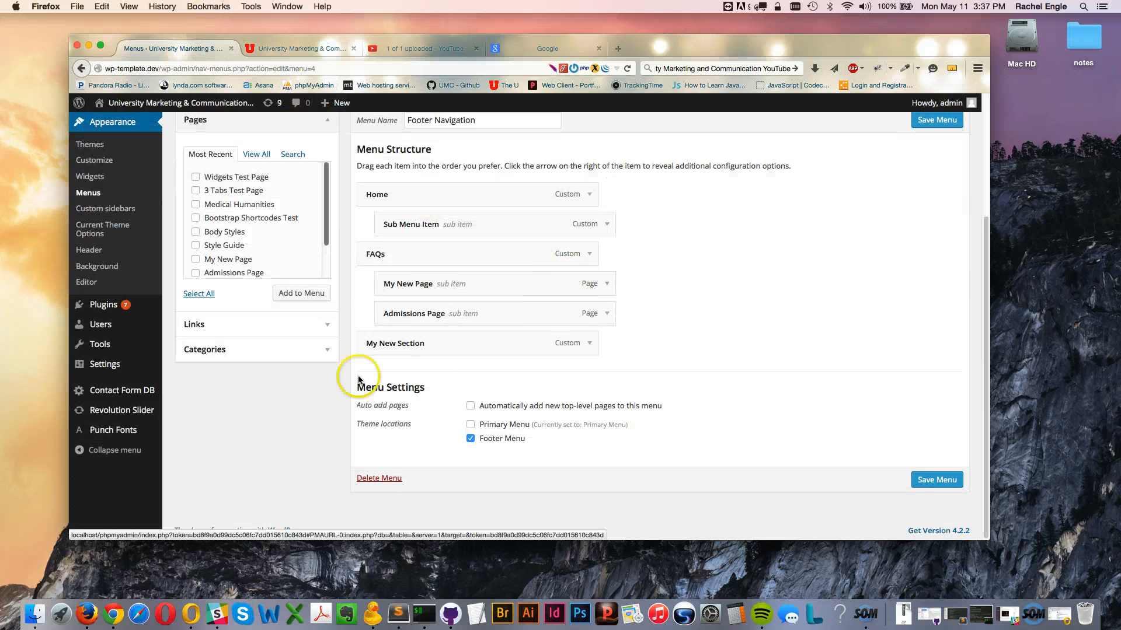
{"action": "left_click", "coordinate": [256, 154]}
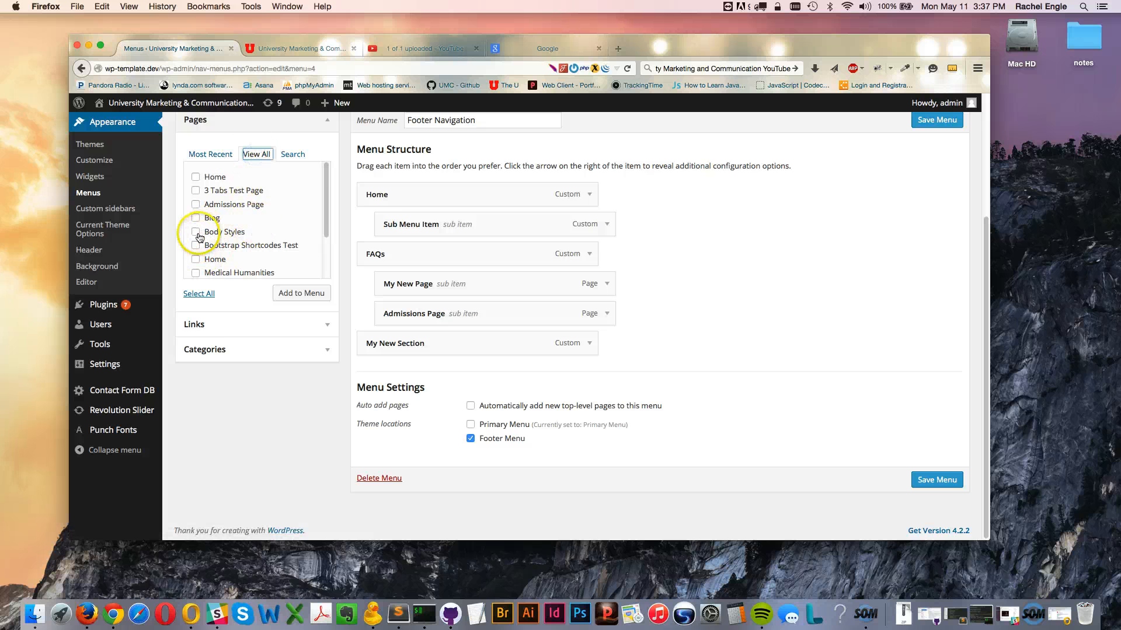
{"action": "scroll", "coordinate": [195, 221], "scroll_direction": "up", "scroll_amount": 2}
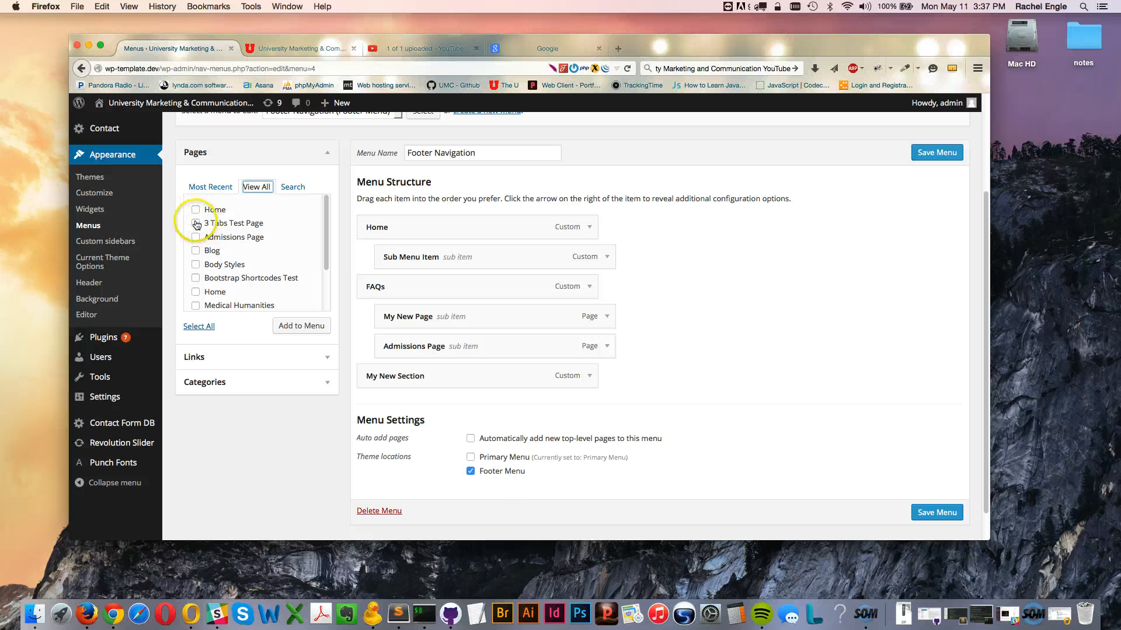
{"action": "left_click", "coordinate": [196, 224]}
{"action": "left_click", "coordinate": [297, 326]}
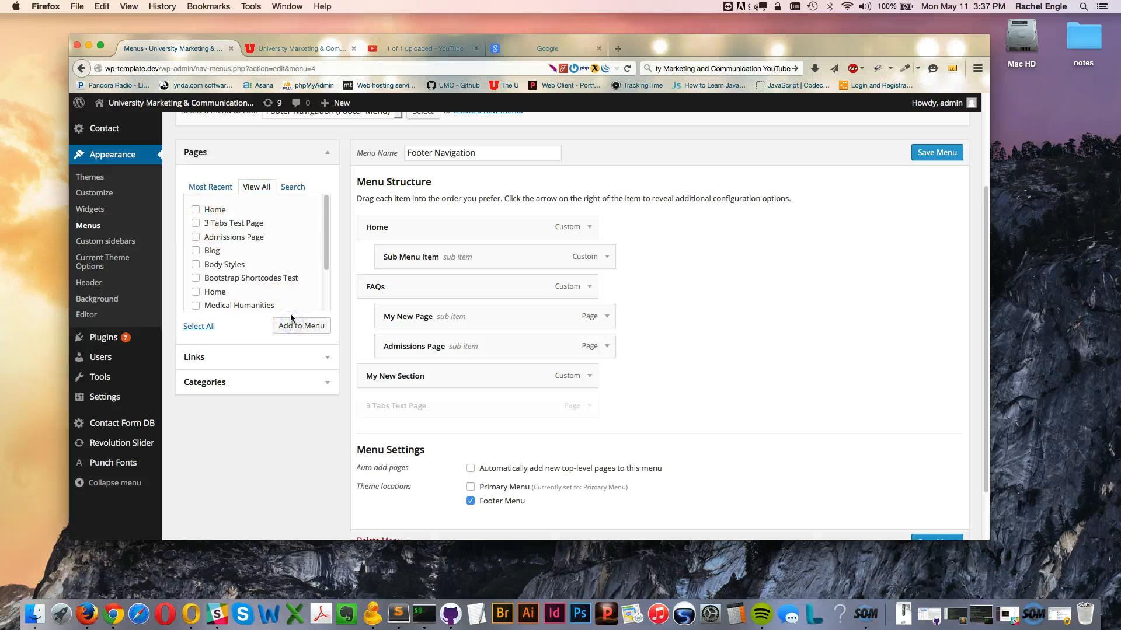
{"action": "mouse_move", "coordinate": [418, 409]}
{"action": "left_mouse_down"}
{"action": "mouse_move", "coordinate": [461, 402]}
{"action": "mouse_move", "coordinate": [432, 403]}
{"action": "left_mouse_up"}
{"action": "left_click", "coordinate": [937, 152]}
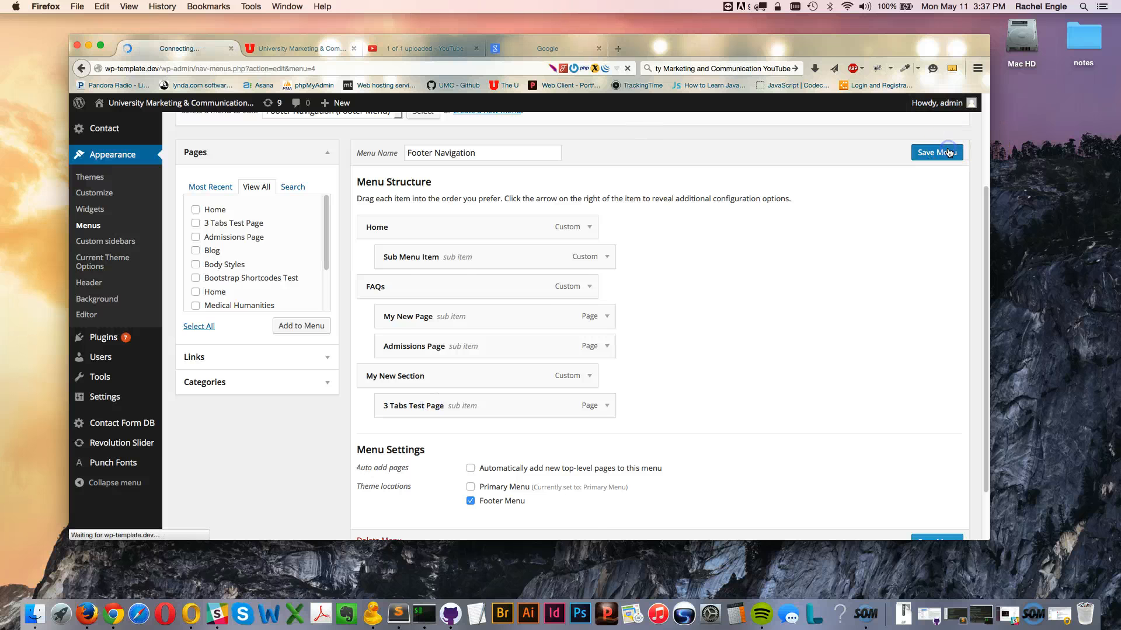
Reload the live Home page, check for 3 Tabs Test Page under My New Section in the footer, and return to the menu editor.
{"action": "left_click", "coordinate": [317, 52]}
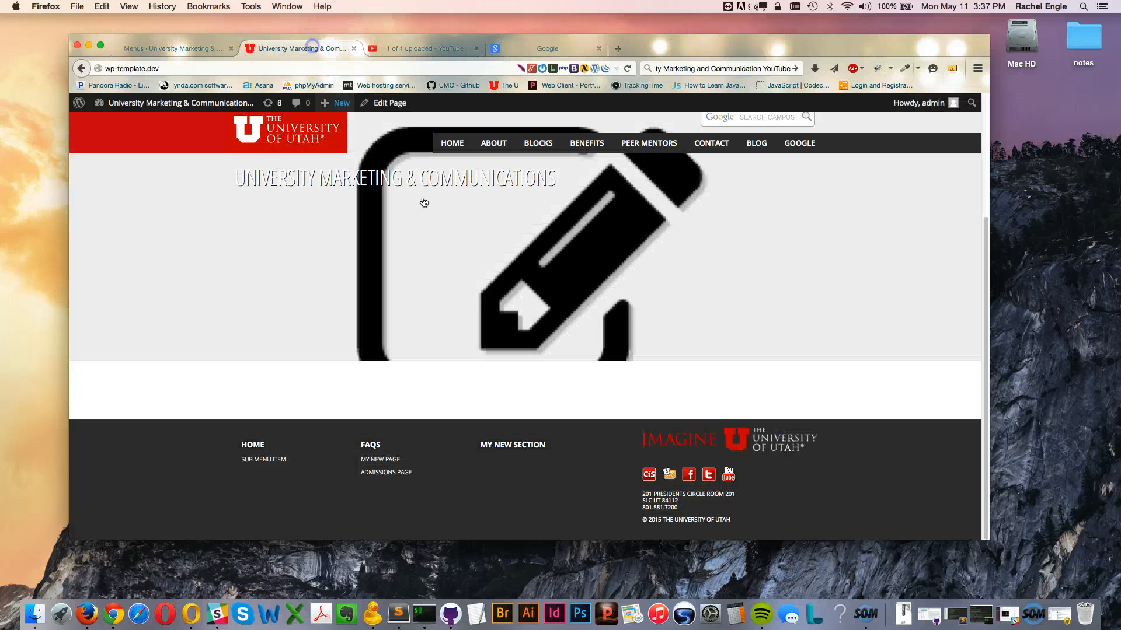
{"action": "key", "text": "super+r"}
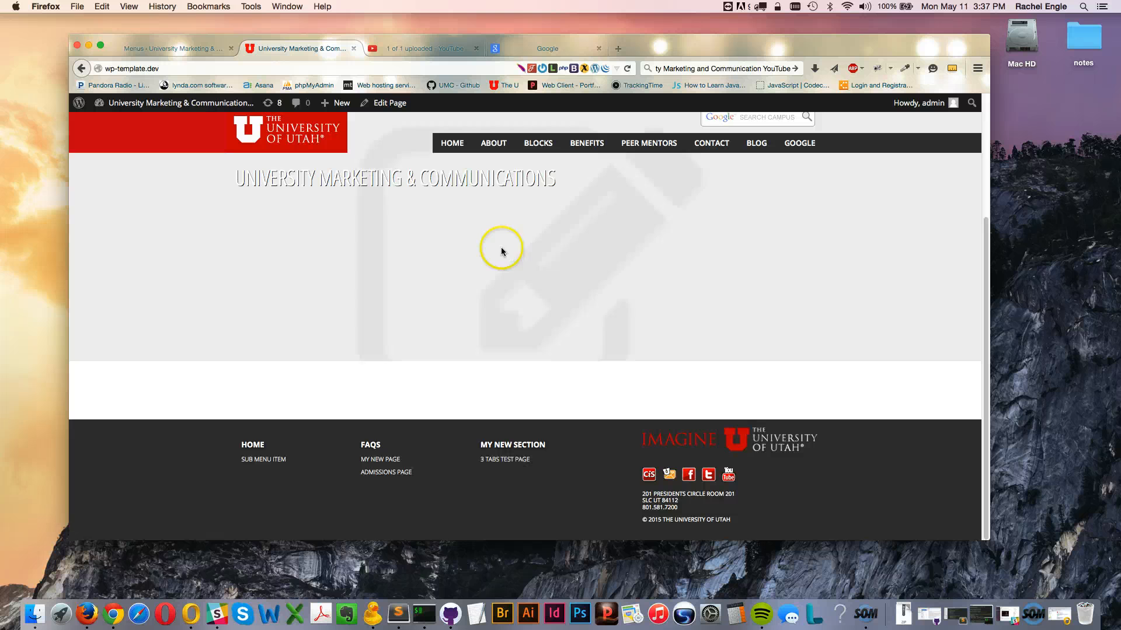
{"action": "left_click", "coordinate": [188, 49]}
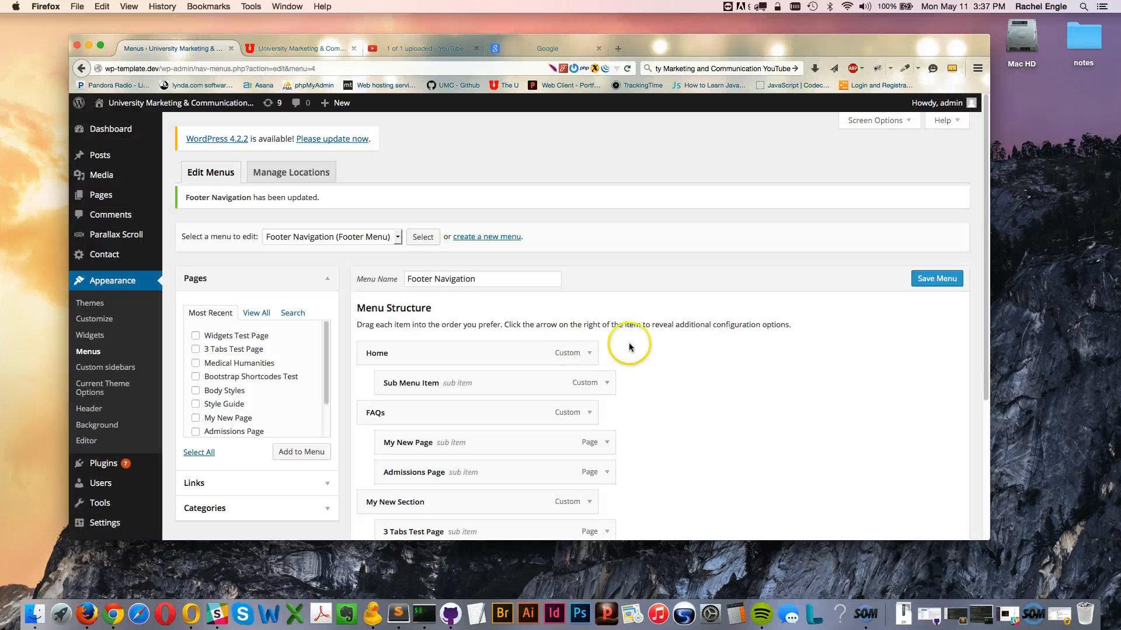
{"action": "scroll", "coordinate": [635, 313], "scroll_direction": "down", "scroll_amount": 5}
{"action": "scroll", "coordinate": [638, 316], "scroll_direction": "up", "scroll_amount": 5}
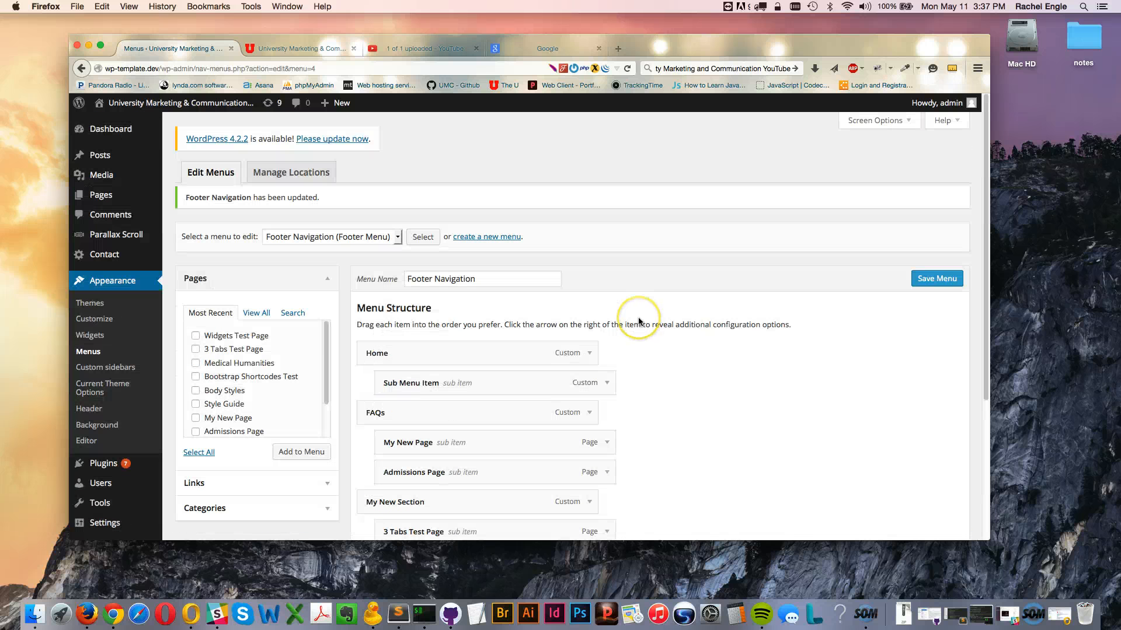